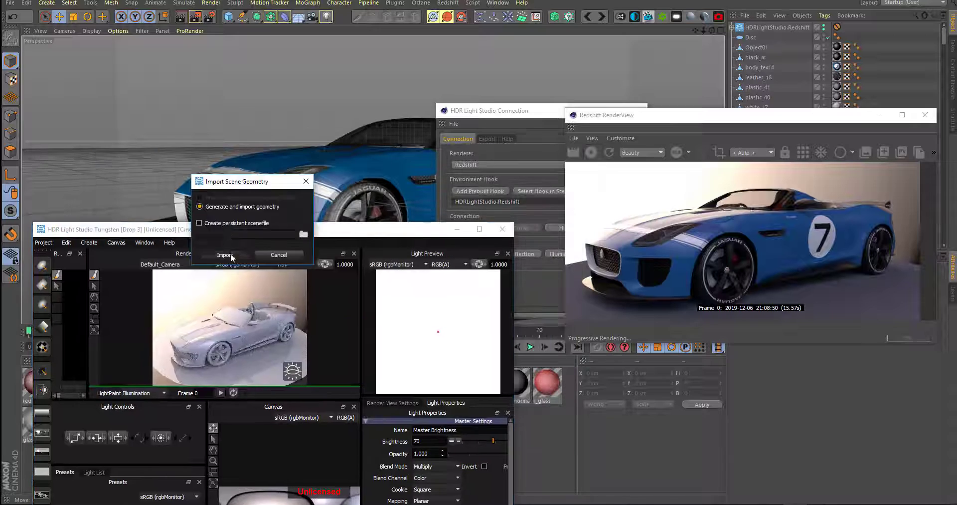
Generate and import the car scene geometry into HDR Light Studio
{"action": "left_click", "coordinate": [226, 255]}
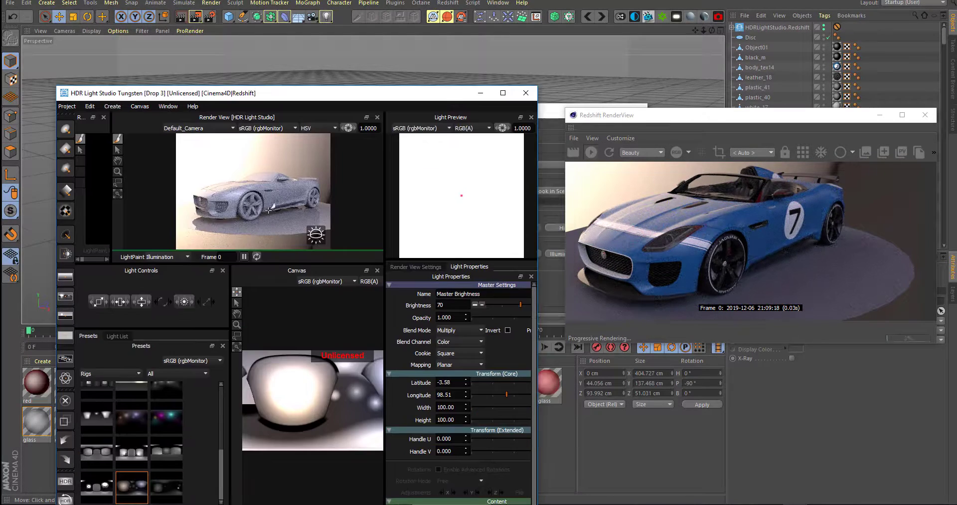
Solo individual lights of the rig in the light list, including Softbox right and Top left glancing, to inspect each light's contribution
{"action": "left_click", "coordinate": [118, 336]}
{"action": "left_click", "coordinate": [131, 377]}
{"action": "left_click", "coordinate": [97, 377]}
{"action": "left_click", "coordinate": [97, 377]}
{"action": "left_click", "coordinate": [96, 427]}
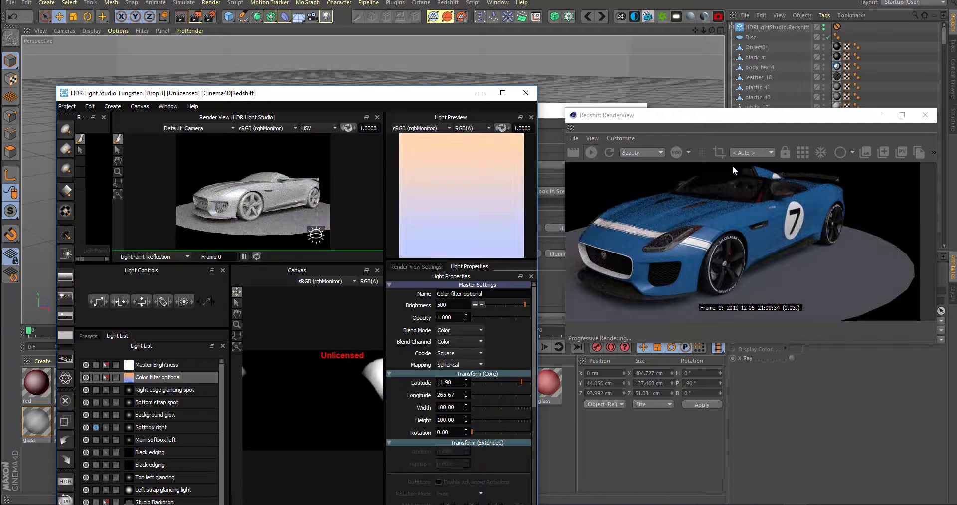
{"action": "left_click", "coordinate": [98, 488]}
{"action": "left_click", "coordinate": [97, 427]}
{"action": "left_click", "coordinate": [96, 477]}
{"action": "left_click", "coordinate": [97, 489]}
{"action": "left_click", "coordinate": [97, 503]}
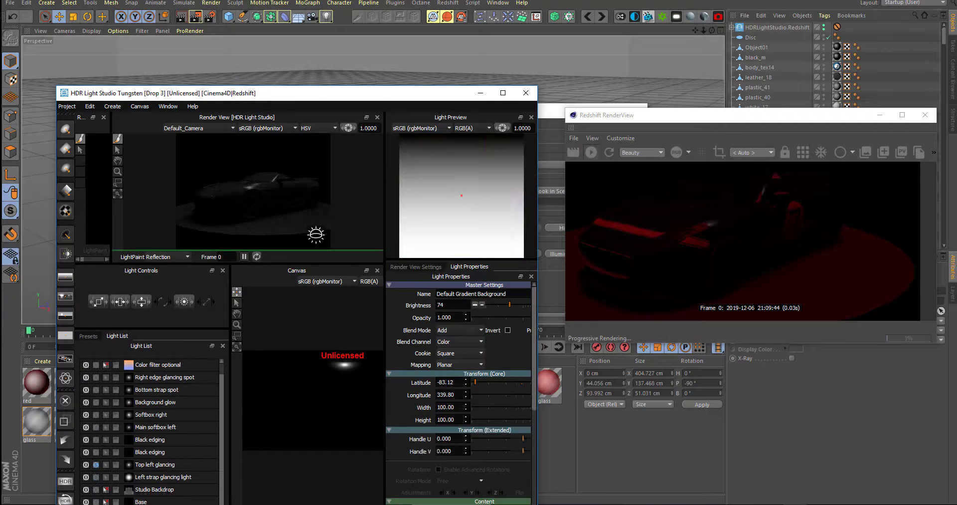
{"action": "left_click", "coordinate": [95, 476]}
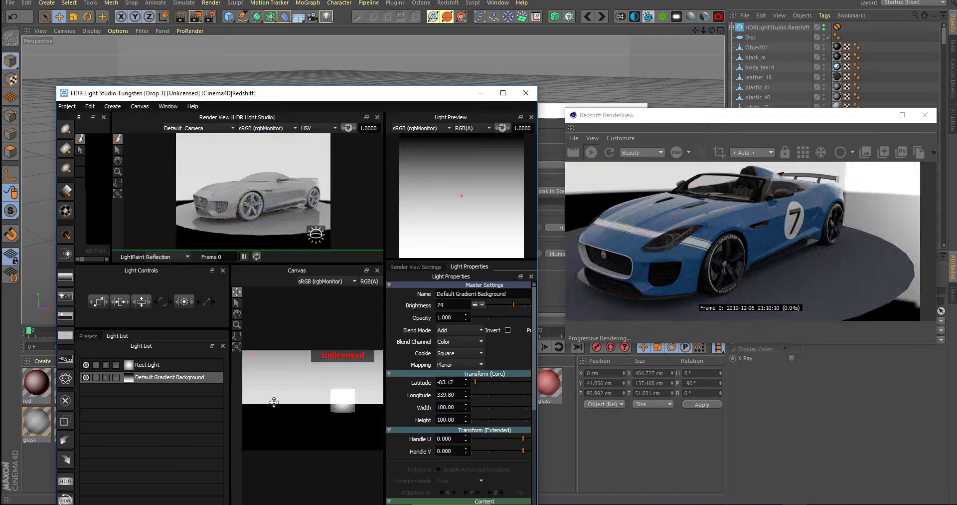
Switch light painting to Illumination and place the rect light by painting onto the car's front and side
{"action": "left_click", "coordinate": [154, 257]}
{"action": "left_click", "coordinate": [167, 274]}
{"action": "left_click", "coordinate": [268, 203]}
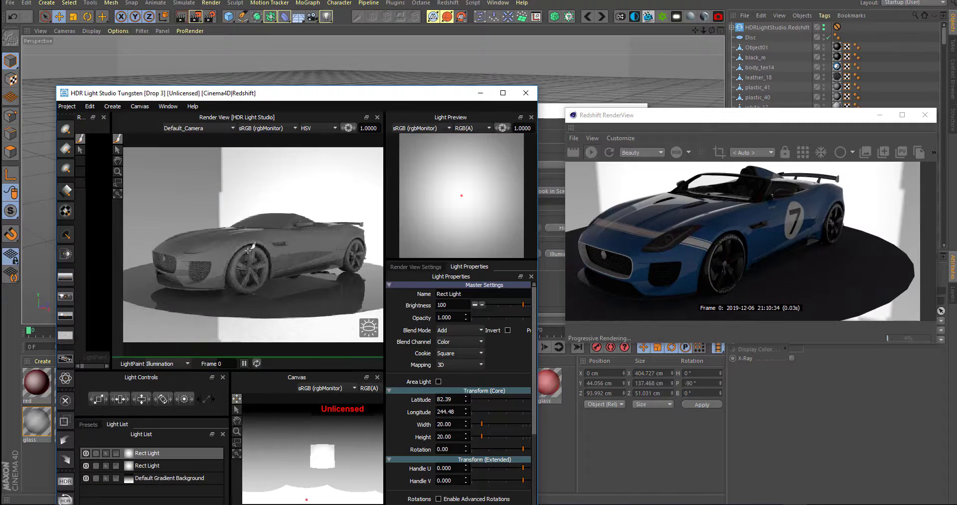
{"action": "left_click", "coordinate": [207, 274]}
Change the selected rect light's flat color to pale yellow and set its brightness to 300
{"action": "scroll", "coordinate": [466, 468], "scroll_direction": "down", "scroll_amount": 5}
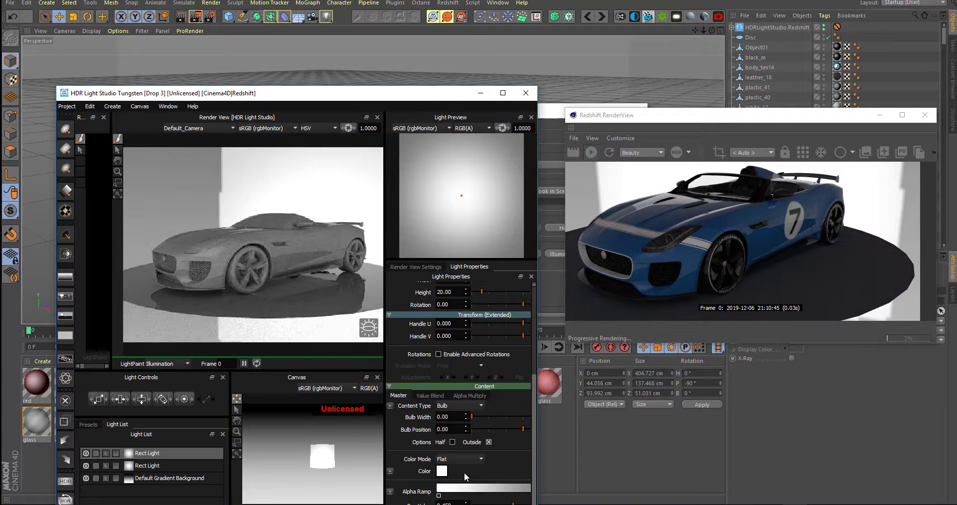
{"action": "left_click", "coordinate": [442, 471]}
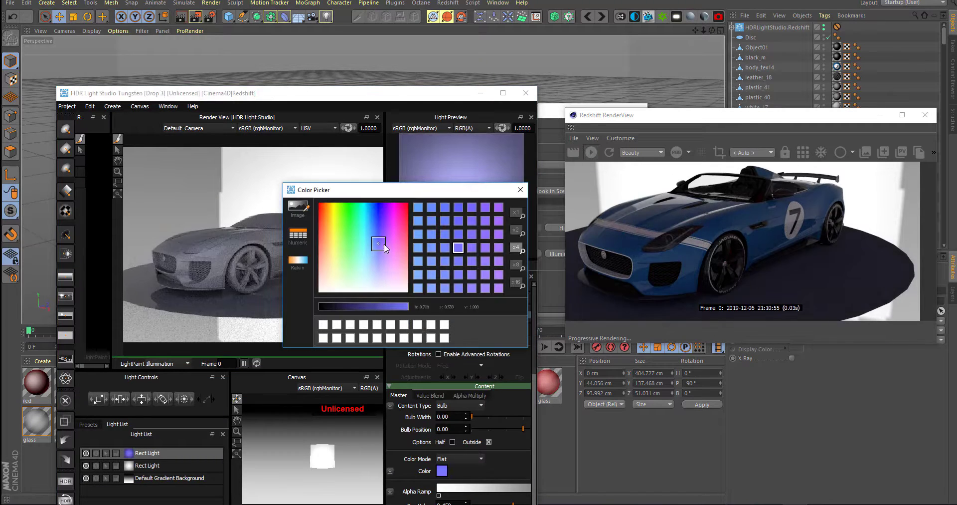
{"action": "mouse_move", "coordinate": [381, 242]}
{"action": "left_mouse_down"}
{"action": "mouse_move", "coordinate": [381, 225]}
{"action": "mouse_move", "coordinate": [345, 229]}
{"action": "mouse_move", "coordinate": [337, 268]}
{"action": "left_mouse_up"}
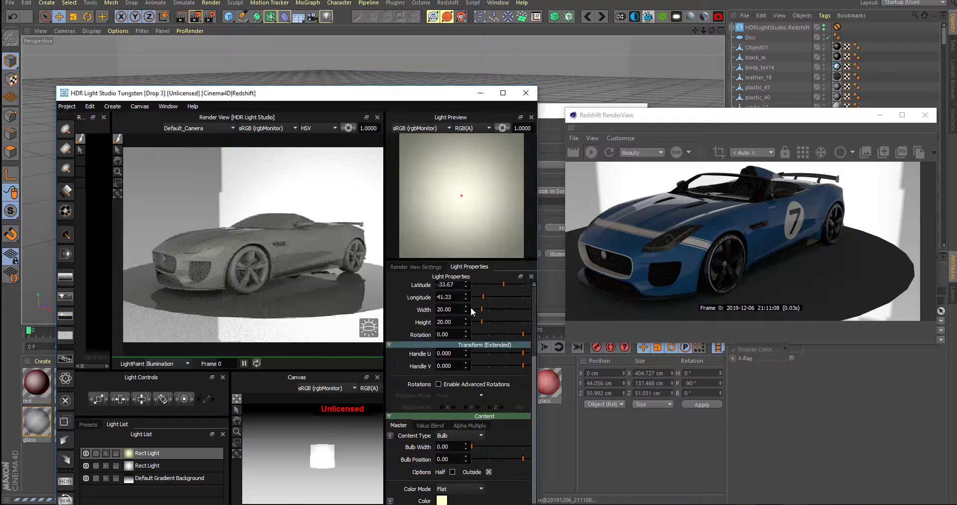
{"action": "scroll", "coordinate": [459, 424], "scroll_direction": "up", "scroll_amount": 5}
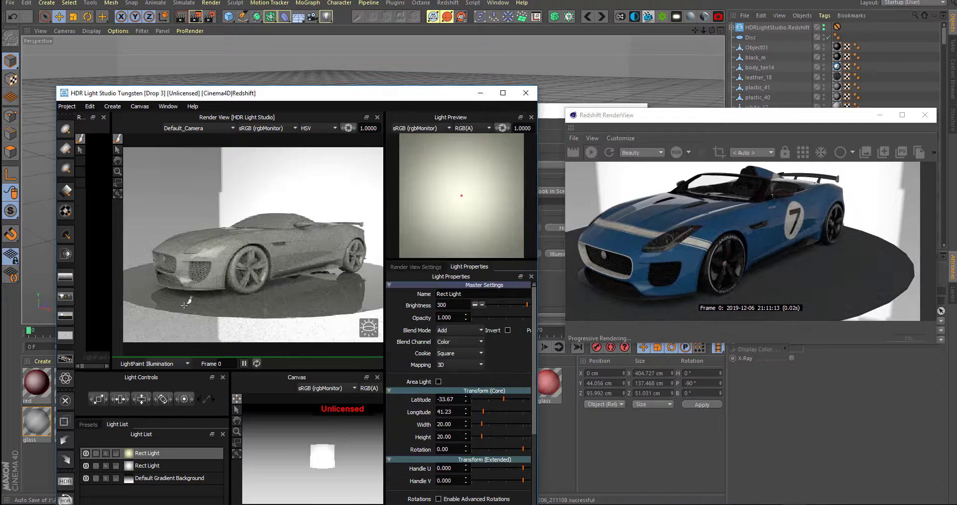
Reposition the HDR Light Studio window and paint the round light's reflection across the car's side
{"action": "left_click_drag", "start_coordinate": [385, 97], "coordinate": [542, 101]}
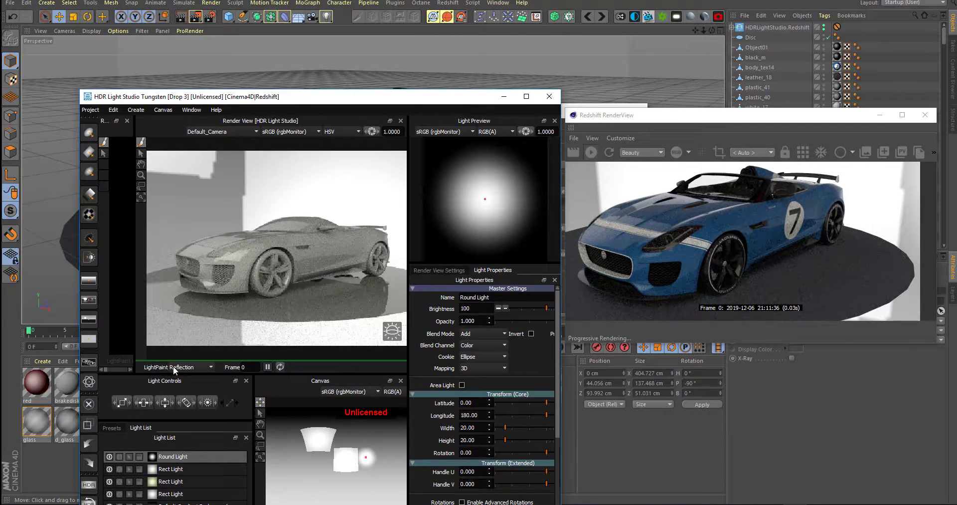
{"action": "mouse_move", "coordinate": [309, 250]}
{"action": "left_mouse_down"}
{"action": "mouse_move", "coordinate": [368, 249]}
{"action": "mouse_move", "coordinate": [384, 321]}
{"action": "left_mouse_up"}
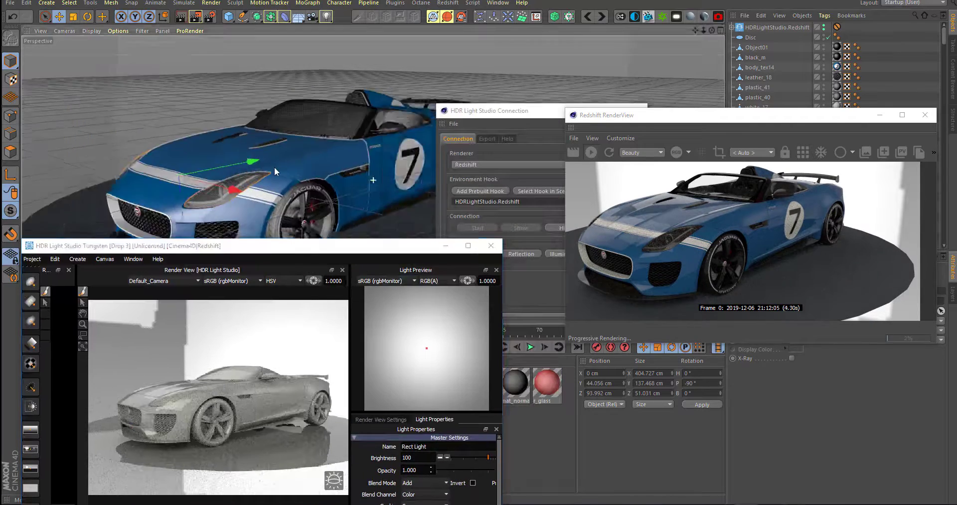
Expand the HDRLightStudio.Redshift object and select its HDRLS_RedshiftLight child
{"action": "scroll", "coordinate": [336, 186], "scroll_direction": "down", "scroll_amount": 10}
{"action": "left_click_drag", "start_coordinate": [336, 186], "coordinate": [307, 156], "text": "alt"}
{"action": "scroll", "coordinate": [350, 188], "scroll_direction": "up", "scroll_amount": 10}
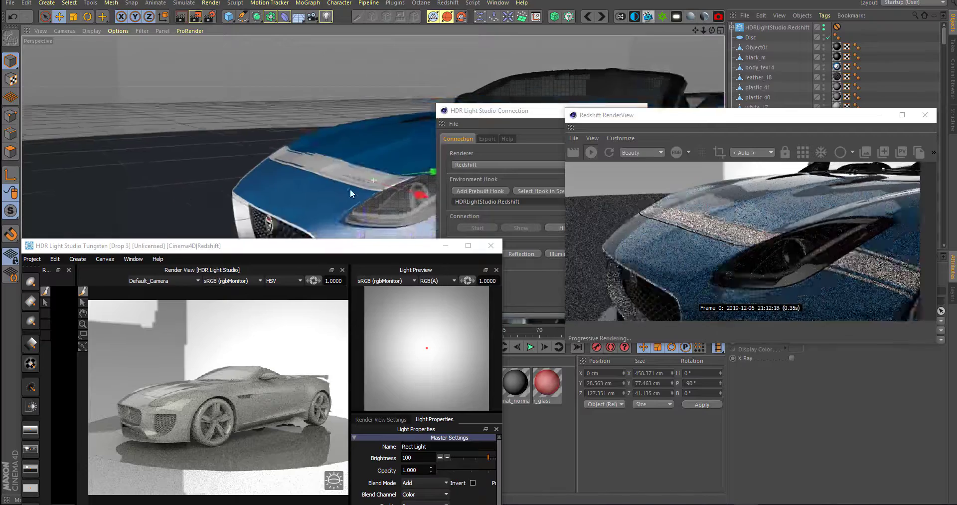
{"action": "scroll", "coordinate": [344, 185], "scroll_direction": "down", "scroll_amount": 10}
{"action": "scroll", "coordinate": [307, 155], "scroll_direction": "up", "scroll_amount": 5}
{"action": "left_click", "coordinate": [731, 28]}
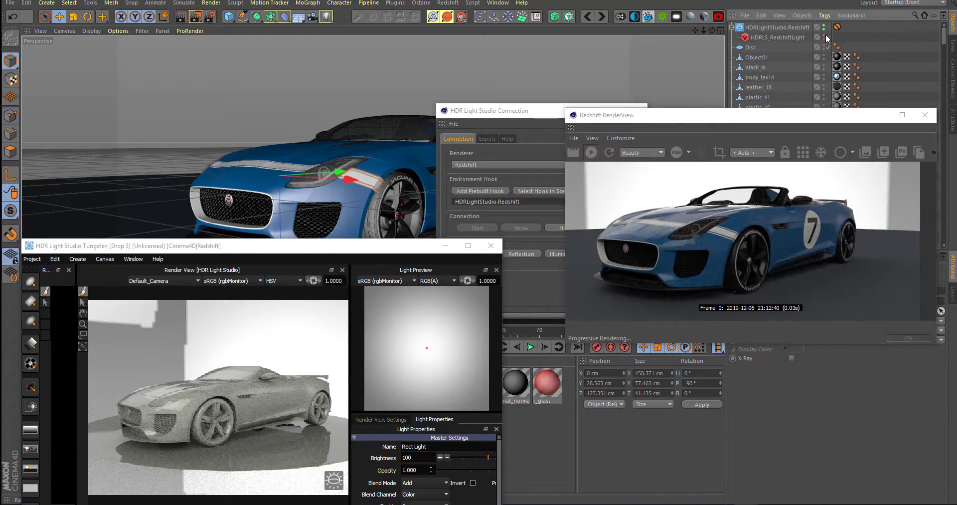
{"action": "left_click", "coordinate": [780, 39]}
Turn the Cinema 4D view to the car's rear and update the HDR Light Studio render view to match
{"action": "left_click_drag", "start_coordinate": [824, 119], "coordinate": [779, 110]}
{"action": "left_click_drag", "start_coordinate": [339, 186], "coordinate": [314, 170], "text": "alt"}
{"action": "left_click_drag", "start_coordinate": [330, 247], "coordinate": [341, 100]}
{"action": "left_click", "coordinate": [230, 459]}
Add a round light and paint its reflection onto the car's rear bodywork
{"action": "left_click", "coordinate": [212, 254]}
{"action": "left_click", "coordinate": [98, 136]}
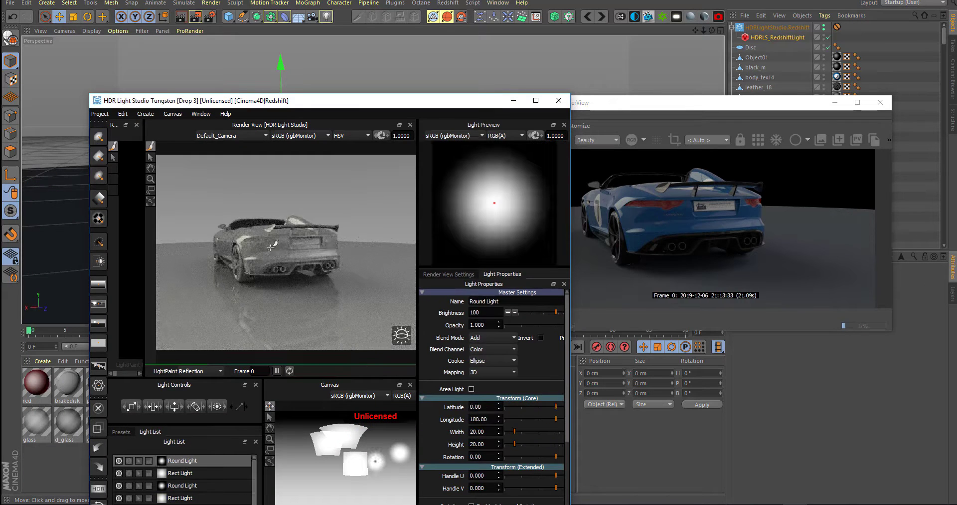
{"action": "mouse_move", "coordinate": [280, 261]}
{"action": "left_mouse_down"}
{"action": "mouse_move", "coordinate": [269, 237]}
{"action": "mouse_move", "coordinate": [277, 255]}
{"action": "left_mouse_up"}
Set the new round light's color to magenta and raise its brightness to 1325, widening the light properties area
{"action": "scroll", "coordinate": [507, 454], "scroll_direction": "down", "scroll_amount": 5}
{"action": "left_click", "coordinate": [472, 477]}
{"action": "left_click", "coordinate": [393, 205]}
{"action": "left_click", "coordinate": [522, 173]}
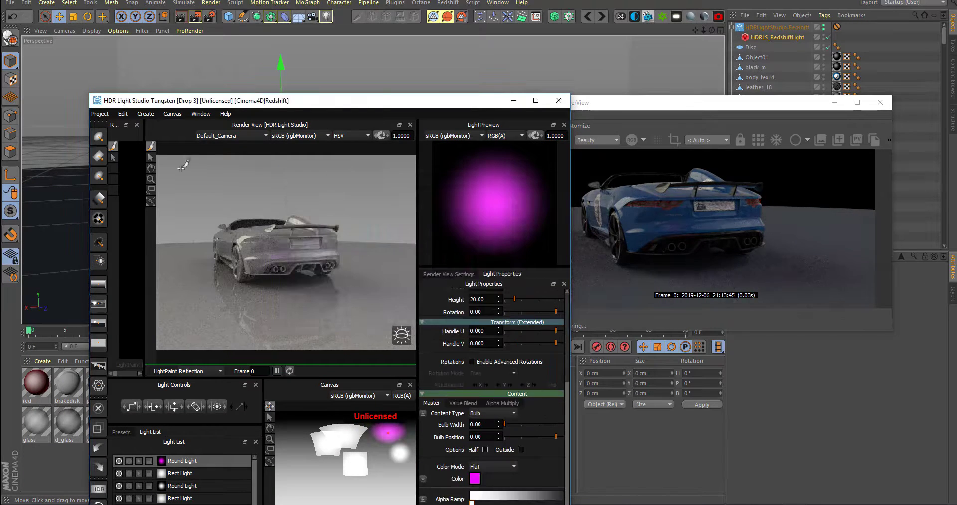
{"action": "scroll", "coordinate": [504, 315], "scroll_direction": "up", "scroll_amount": 3}
{"action": "scroll", "coordinate": [504, 315], "scroll_direction": "up", "scroll_amount": 2}
{"action": "left_click_drag", "start_coordinate": [418, 345], "coordinate": [372, 345]}
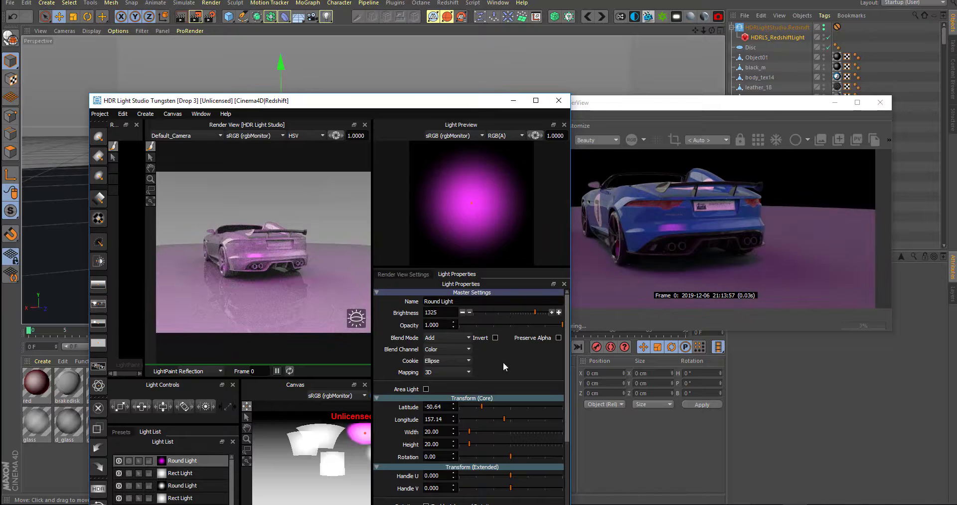
Switch light painting to Rim and paint the magenta round light along the car's upper rear edge
{"action": "scroll", "coordinate": [497, 444], "scroll_direction": "down", "scroll_amount": 2}
{"action": "left_click", "coordinate": [194, 371]}
{"action": "left_click", "coordinate": [190, 393]}
{"action": "left_click_drag", "start_coordinate": [254, 229], "coordinate": [264, 225]}
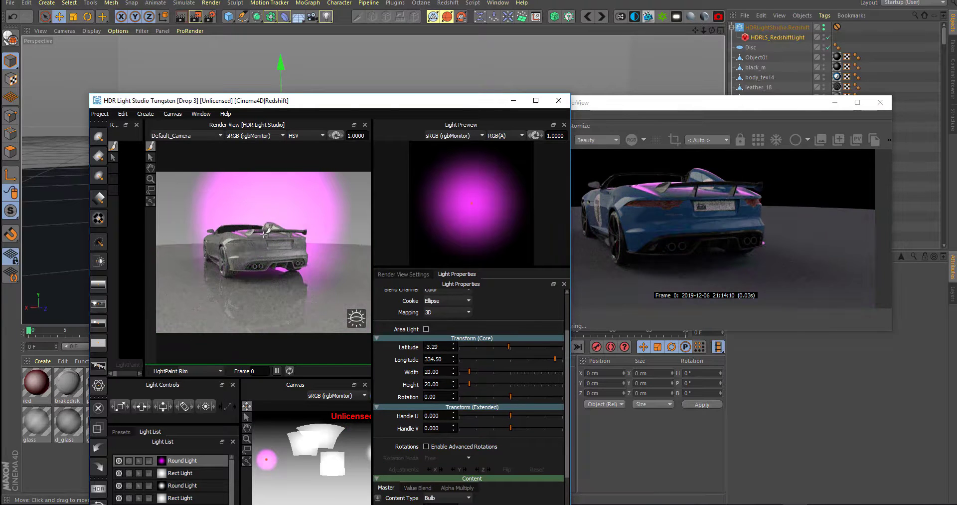
Recolor the rim-placed round light to a soft blue-violet
{"action": "scroll", "coordinate": [498, 344], "scroll_direction": "up", "scroll_amount": 2}
{"action": "scroll", "coordinate": [498, 306], "scroll_direction": "down", "scroll_amount": 5}
{"action": "left_click", "coordinate": [429, 501]}
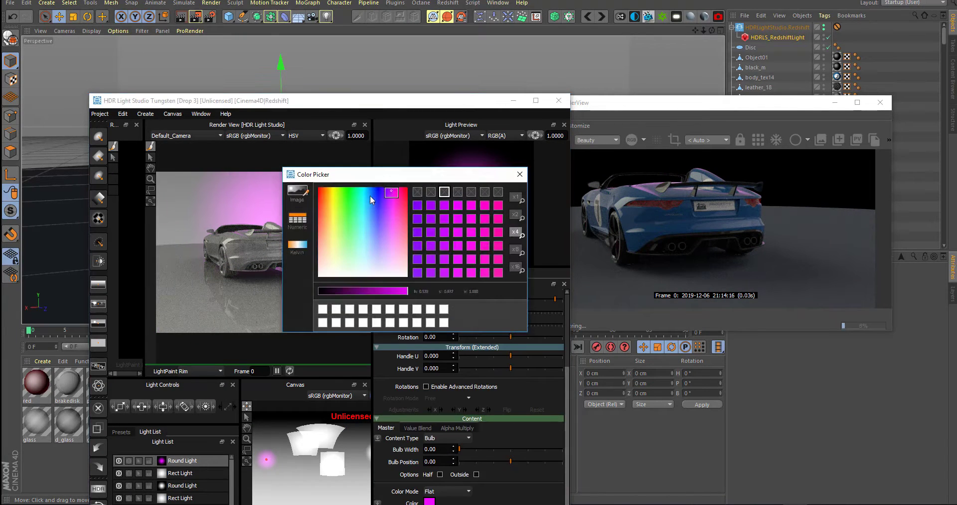
{"action": "left_click", "coordinate": [383, 216]}
{"action": "left_click", "coordinate": [520, 174]}
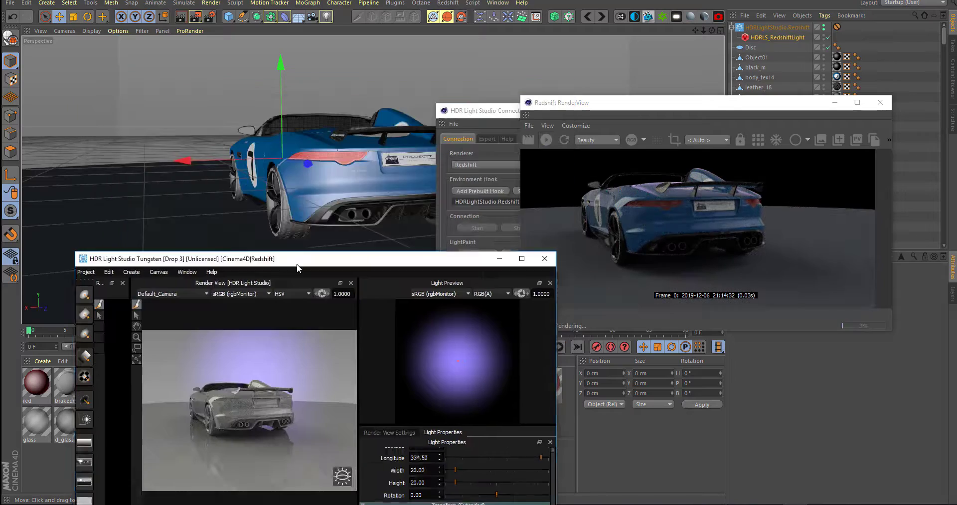
Refresh the render view for the car's front and set the Hex Light's width to 66.67 and brightness to 625
{"action": "left_click_drag", "start_coordinate": [360, 212], "coordinate": [399, 128], "text": "alt"}
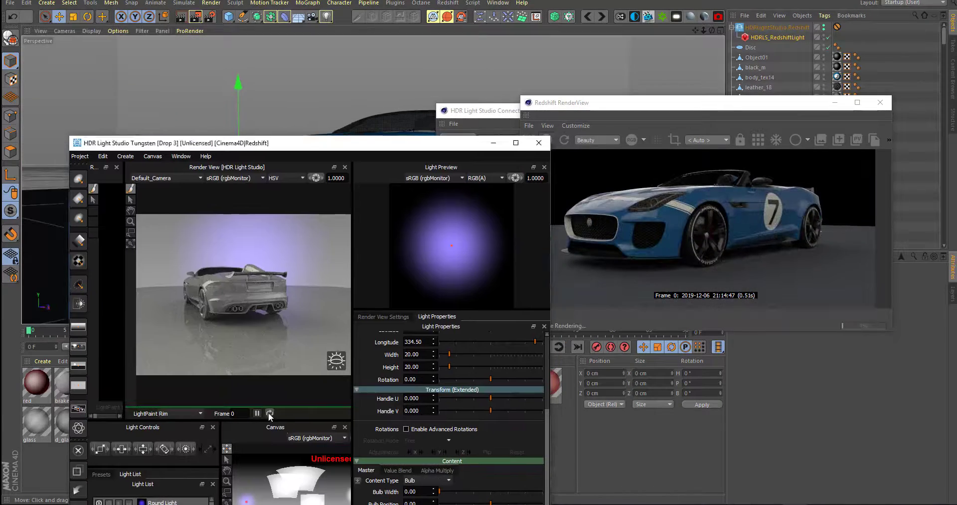
{"action": "left_click", "coordinate": [270, 413]}
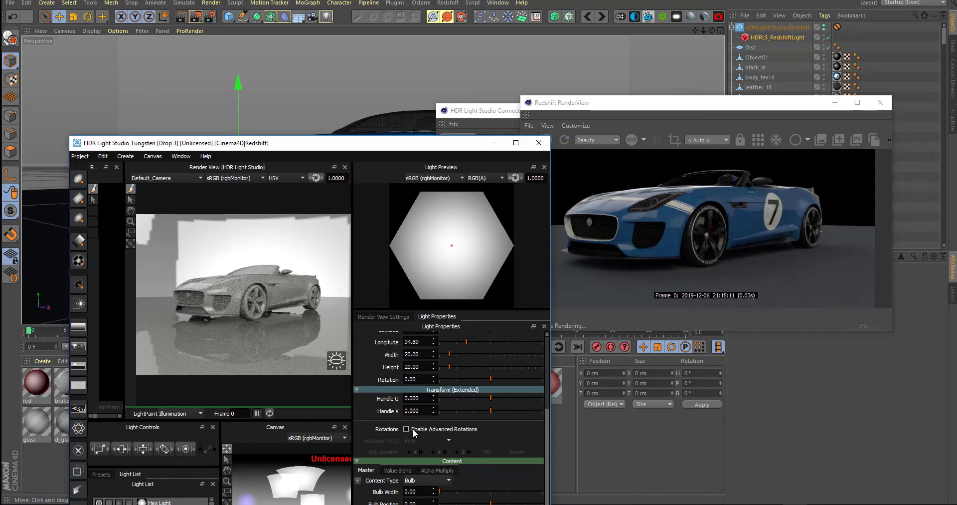
{"action": "left_click_drag", "start_coordinate": [491, 355], "coordinate": [503, 356]}
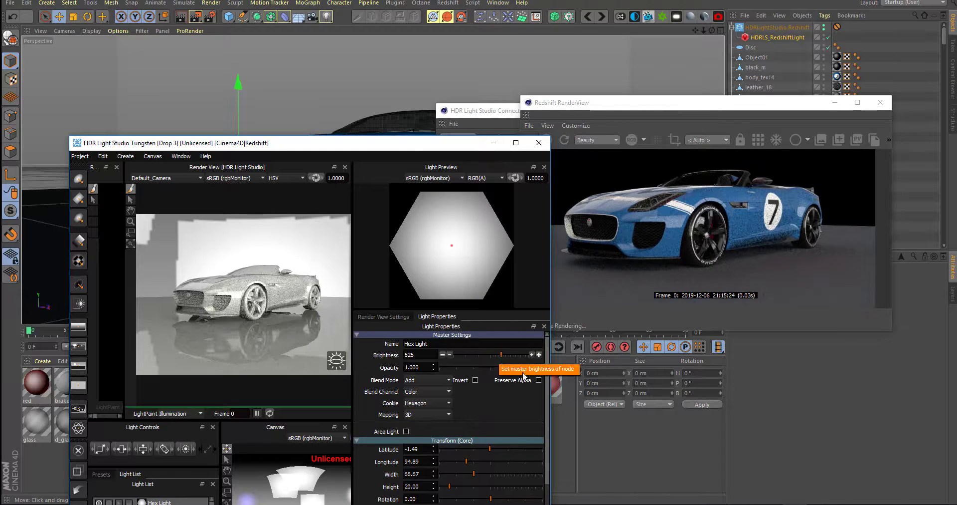
Minimize HDR Light Studio and frame the car's front closely in the Cinema 4D view
{"action": "left_click", "coordinate": [493, 143]}
{"action": "left_click_drag", "start_coordinate": [300, 20], "coordinate": [348, 102]}
{"action": "left_click", "coordinate": [759, 27]}
{"action": "key", "text": "Delete"}
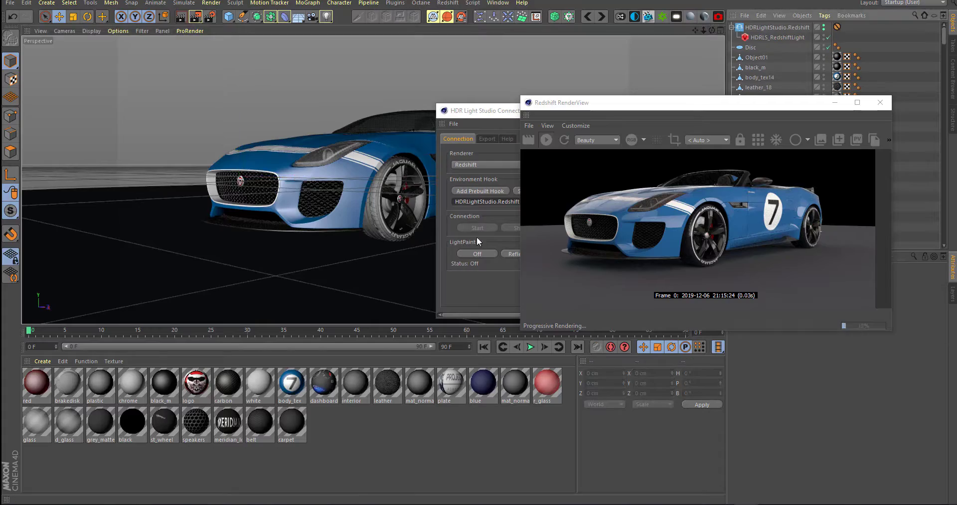
{"action": "scroll", "coordinate": [374, 200], "scroll_direction": "up", "scroll_amount": 2}
{"action": "middle_click_drag", "start_coordinate": [374, 201], "coordinate": [361, 236], "text": "alt"}
{"action": "left_click_drag", "start_coordinate": [359, 230], "coordinate": [380, 225], "text": "alt"}
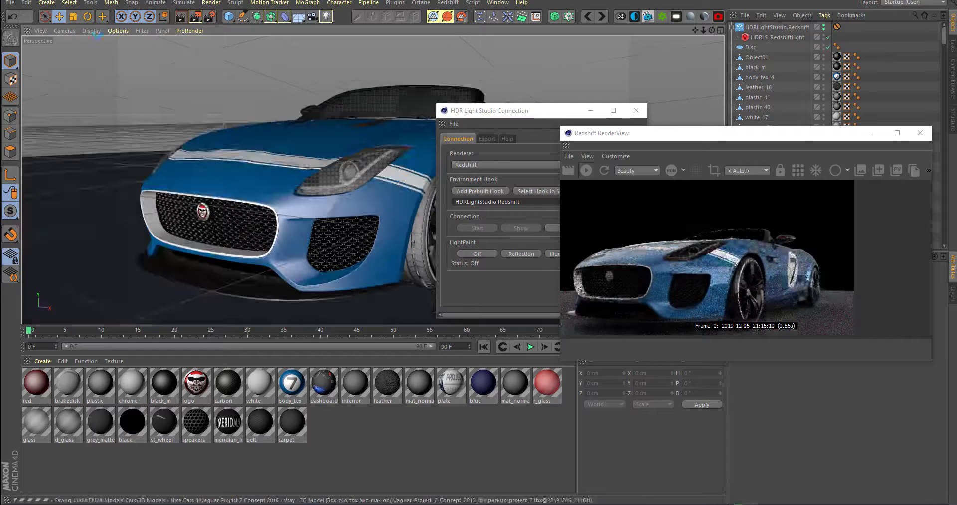
Look through the viewport's display options and open its filter list
{"action": "left_click", "coordinate": [118, 31]}
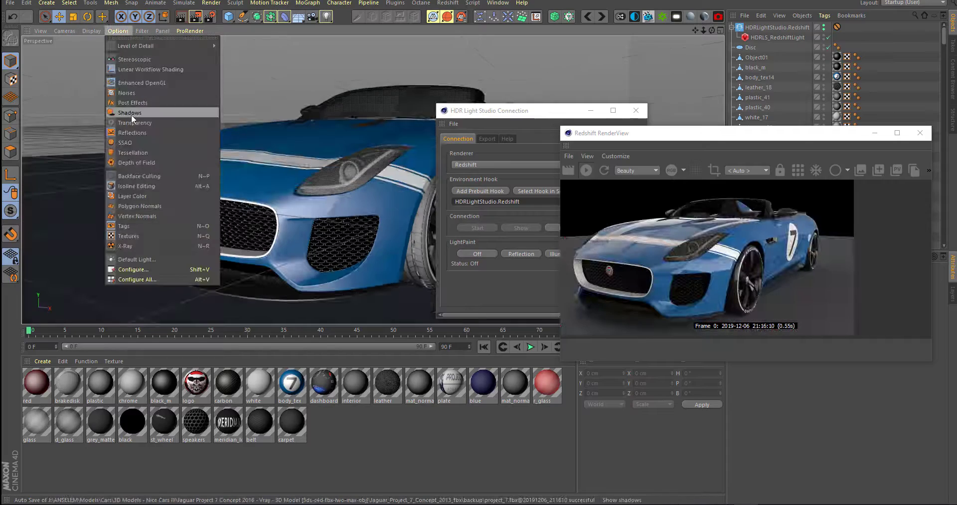
{"action": "left_click", "coordinate": [142, 32]}
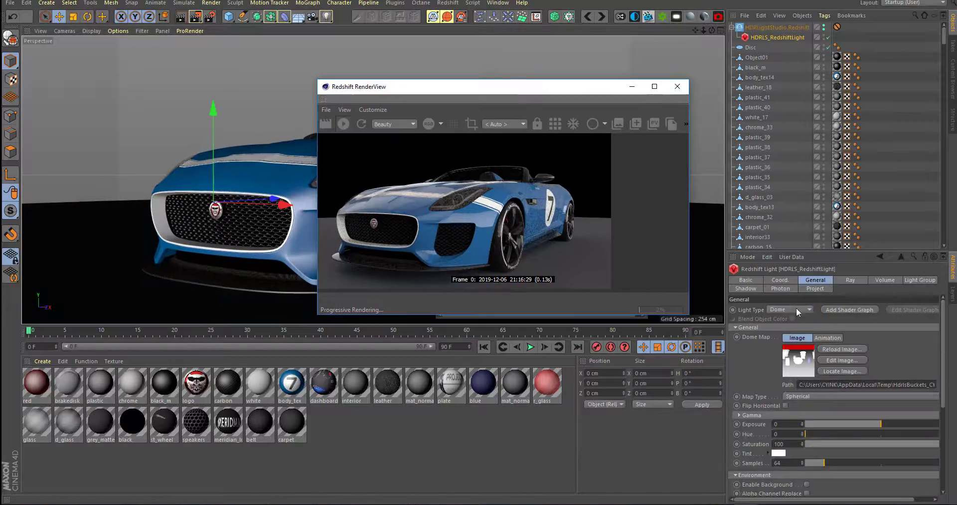
Toggle the Redshift dome light's back-plate setting and enable its environment background
{"action": "scroll", "coordinate": [767, 463], "scroll_direction": "down", "scroll_amount": 5}
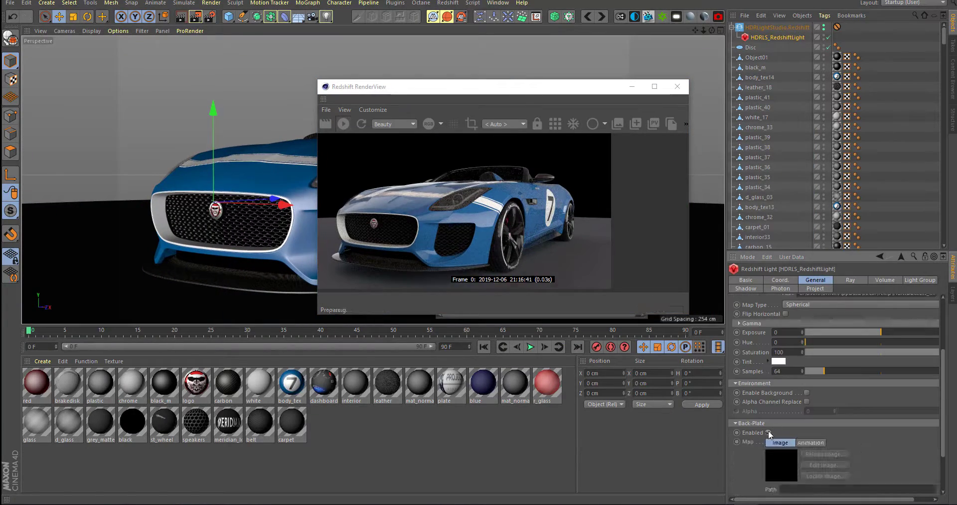
{"action": "left_click", "coordinate": [768, 373]}
{"action": "scroll", "coordinate": [797, 379], "scroll_direction": "up", "scroll_amount": 3}
{"action": "left_click", "coordinate": [807, 393]}
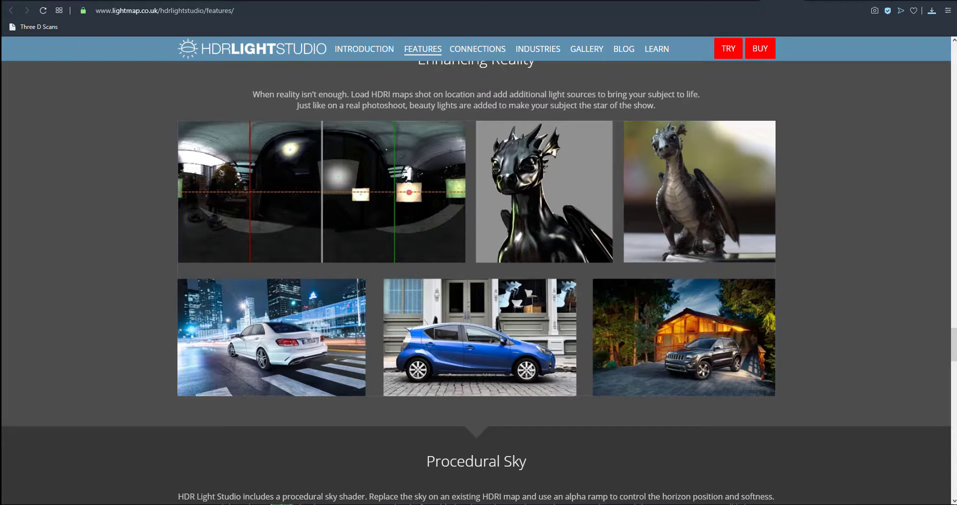
Look through the Procedural Sky section of the HDR Light Studio features page and the product's introduction page
{"action": "scroll", "coordinate": [749, 139], "scroll_direction": "down", "scroll_amount": 7}
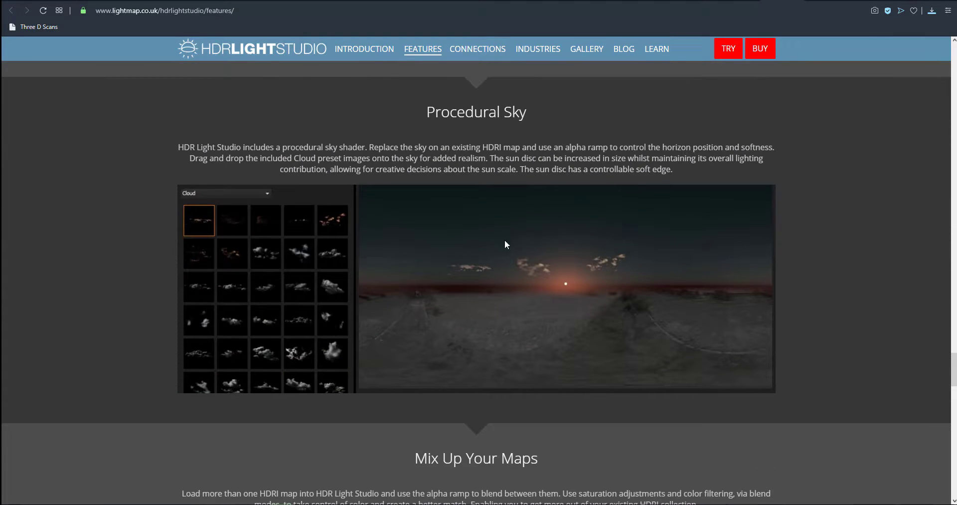
{"action": "scroll", "coordinate": [638, 237], "scroll_direction": "down", "scroll_amount": 1}
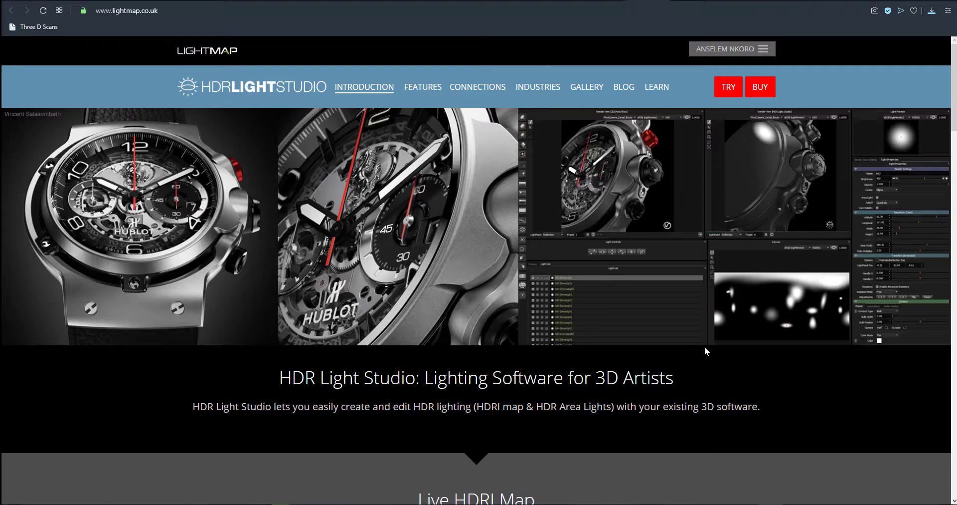
{"action": "scroll", "coordinate": [705, 346], "scroll_direction": "down", "scroll_amount": 2}
{"action": "scroll", "coordinate": [705, 347], "scroll_direction": "up", "scroll_amount": 2}
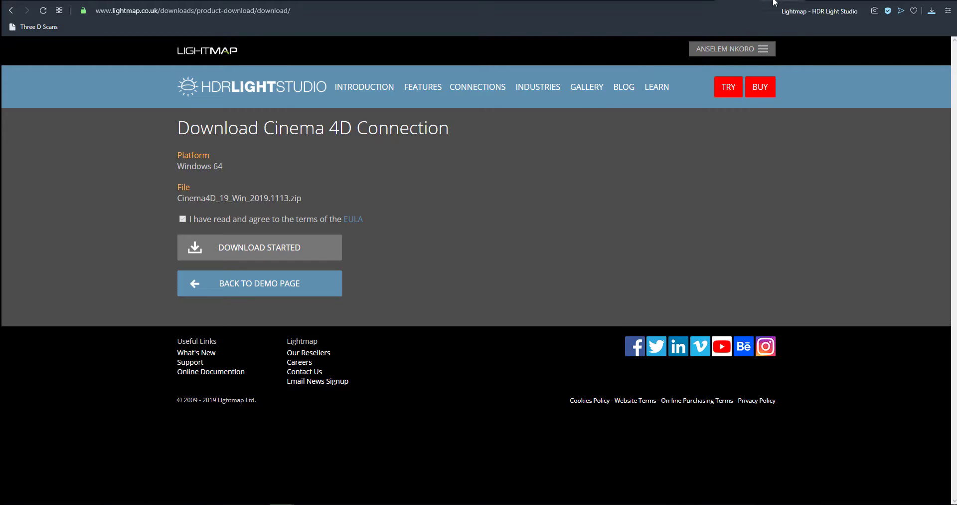
Return to the HDR Light Studio downloads list and switch to the Cinema 4D window
{"action": "key", "text": "alt+Left"}
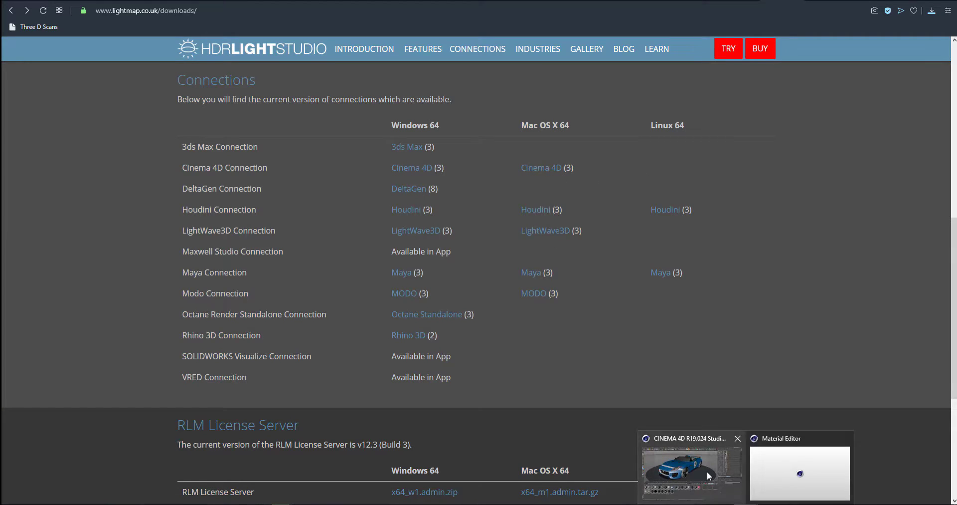
{"action": "left_click", "coordinate": [707, 471]}
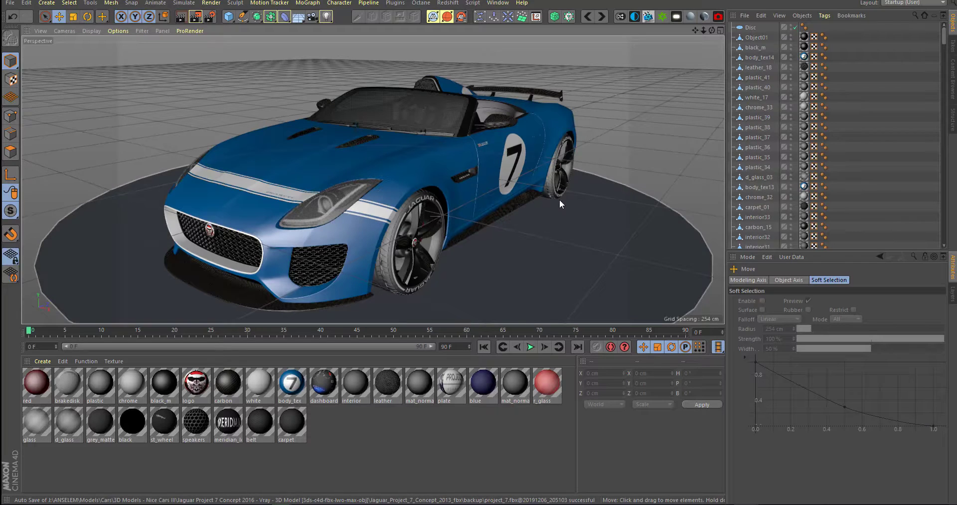
Examine the blue Jaguar model in the perspective view from several angles around its front and sides
{"action": "left_click_drag", "start_coordinate": [570, 169], "coordinate": [580, 186], "text": "alt"}
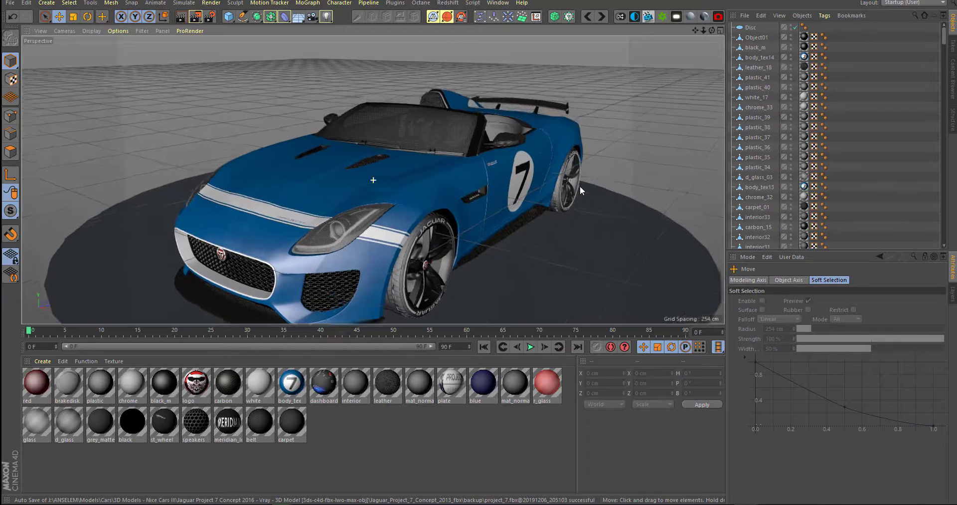
{"action": "middle_click_drag", "start_coordinate": [529, 199], "coordinate": [544, 172], "text": "alt"}
{"action": "left_click_drag", "start_coordinate": [544, 172], "coordinate": [418, 181], "text": "alt"}
{"action": "middle_click_drag", "start_coordinate": [557, 145], "coordinate": [574, 174], "text": "alt"}
{"action": "left_click_drag", "start_coordinate": [574, 174], "coordinate": [466, 257], "text": "alt"}
{"action": "scroll", "coordinate": [555, 250], "scroll_direction": "up", "scroll_amount": 2}
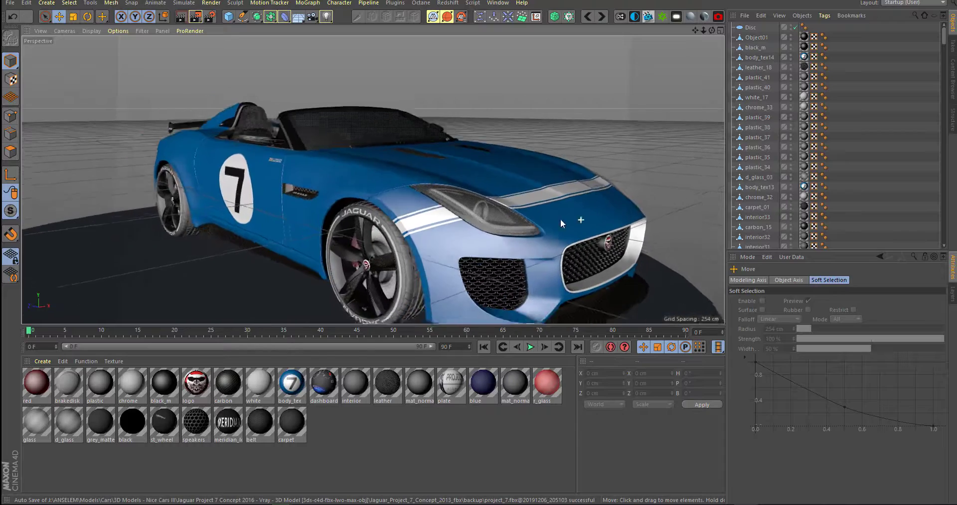
Shrink the Cinema 4D window and bring up the HDRI Haven home page in the browser
{"action": "scroll", "coordinate": [561, 219], "scroll_direction": "down", "scroll_amount": 3}
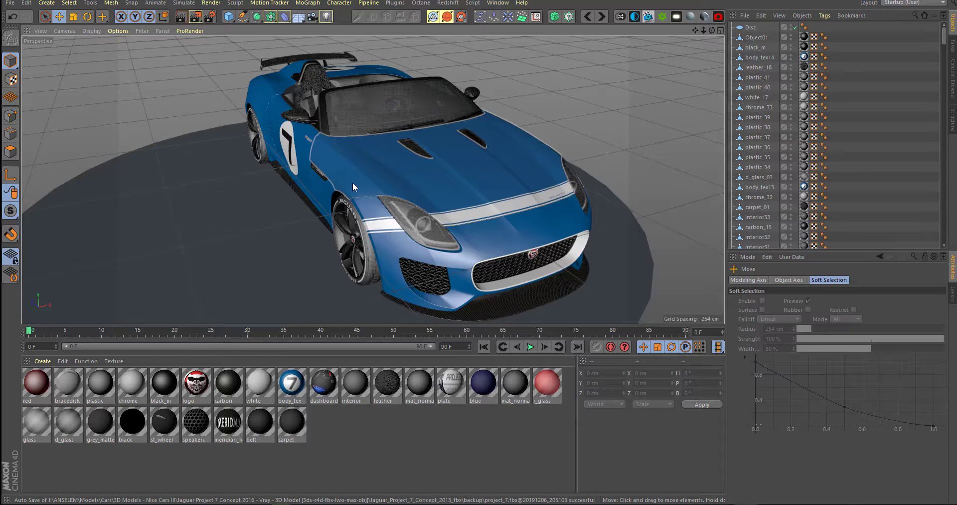
{"action": "left_click_drag", "start_coordinate": [710, 0], "coordinate": [548, 131]}
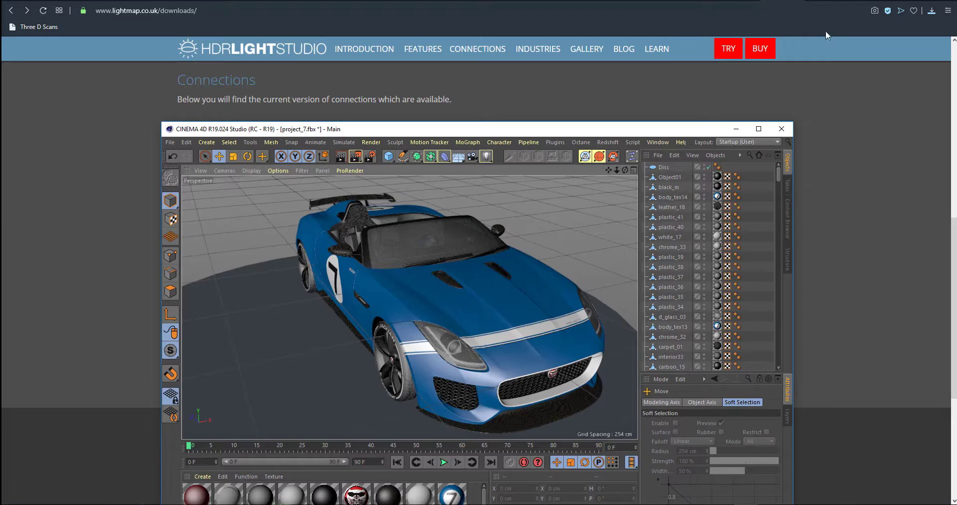
{"action": "left_click", "coordinate": [821, 1]}
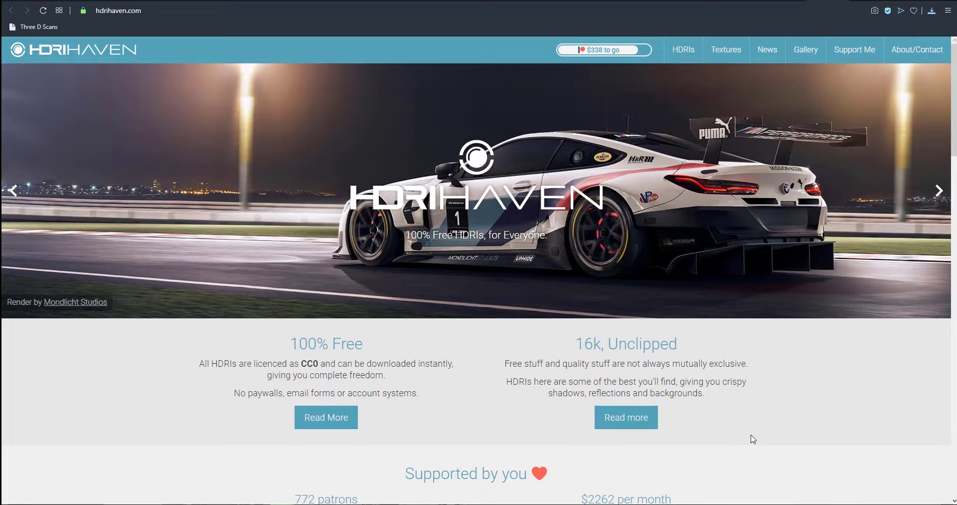
Switch back to Cinema 4D, restore its window to full size and orbit to the opposite front side of the Jaguar
{"action": "mouse_move", "coordinate": [767, 501]}
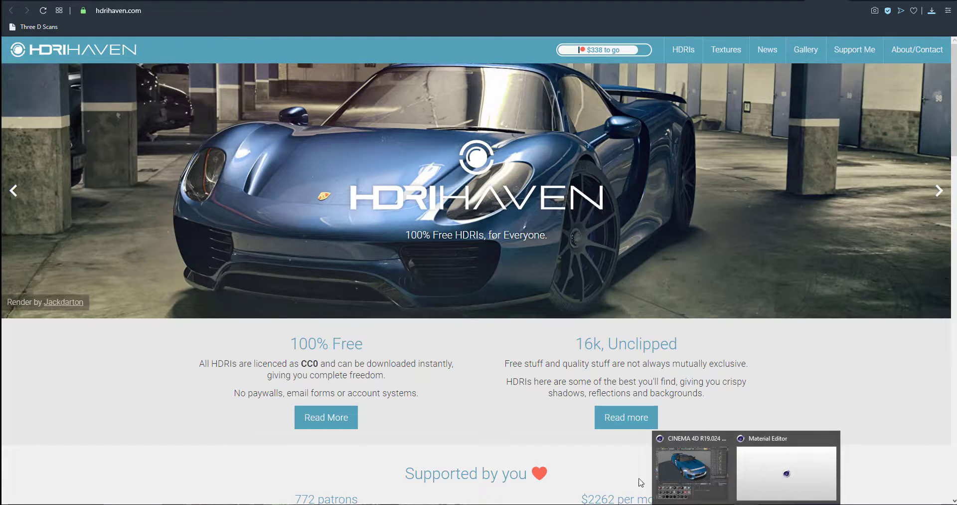
{"action": "left_click", "coordinate": [675, 469]}
{"action": "double_click", "coordinate": [575, 129]}
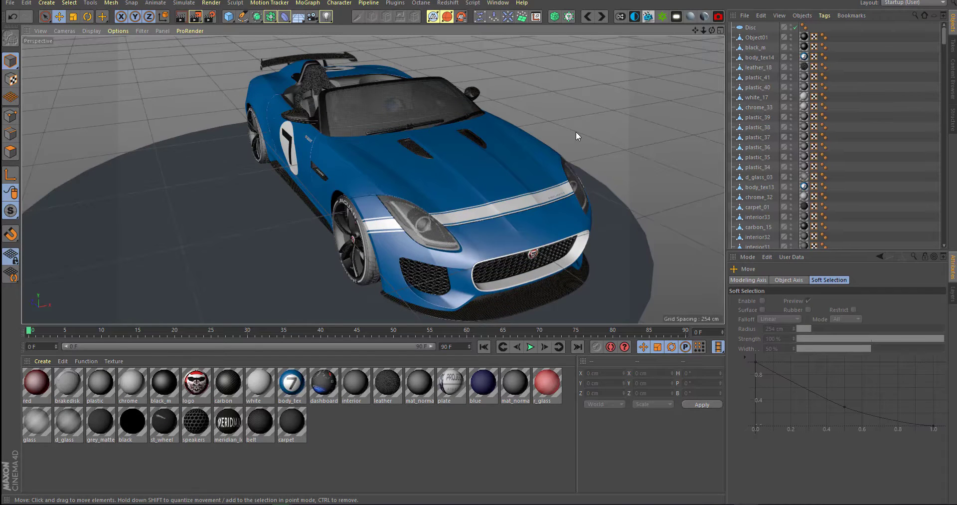
{"action": "left_click_drag", "start_coordinate": [576, 131], "coordinate": [415, 157], "text": "alt"}
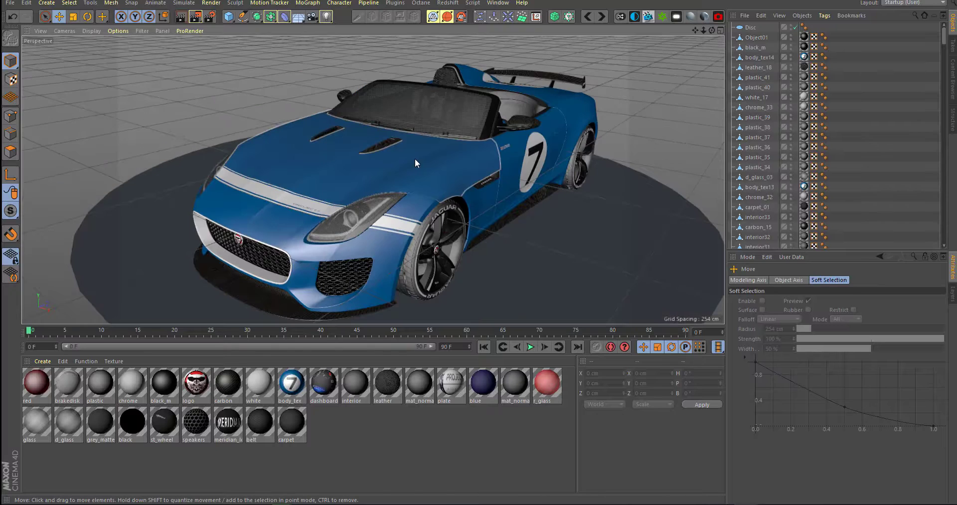
Open the HDR Light Studio connection with Redshift as renderer, add a prebuilt environment hook and select HDRLightStudio.Redshift
{"action": "left_click", "coordinate": [396, 3]}
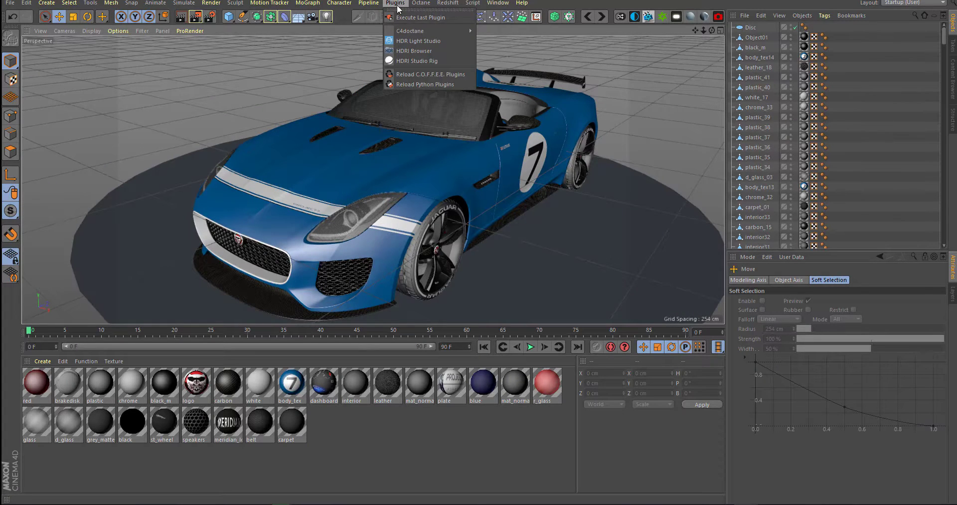
{"action": "left_click", "coordinate": [405, 40]}
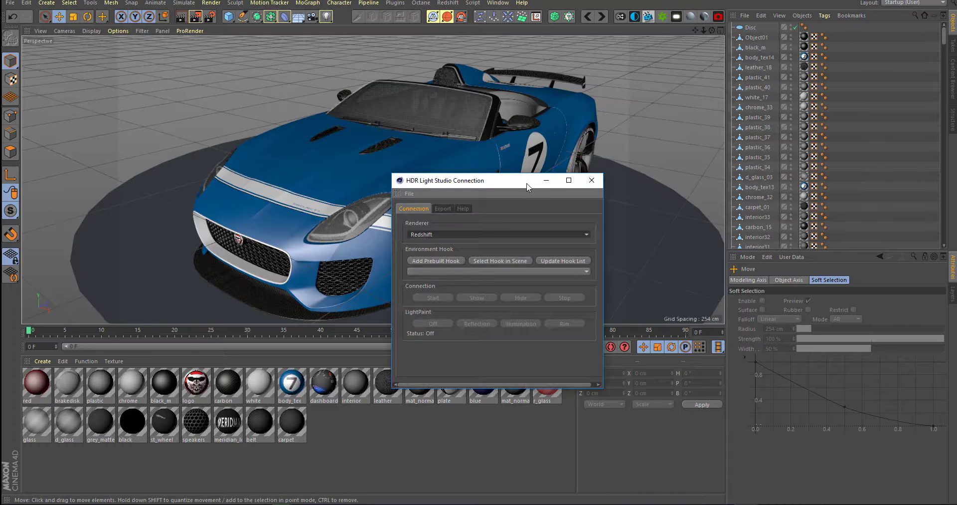
{"action": "left_click_drag", "start_coordinate": [449, 181], "coordinate": [494, 110]}
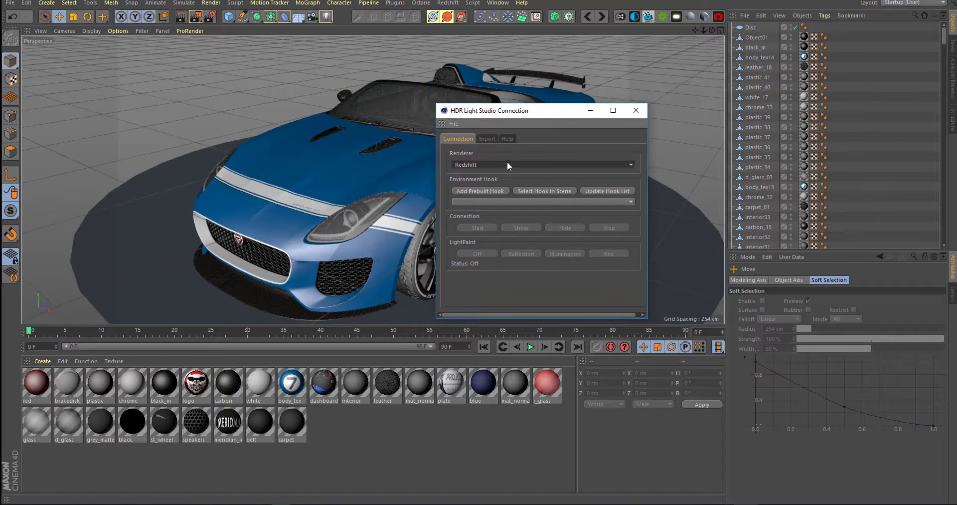
{"action": "left_click", "coordinate": [507, 163]}
{"action": "left_click", "coordinate": [516, 140]}
{"action": "left_click", "coordinate": [483, 190]}
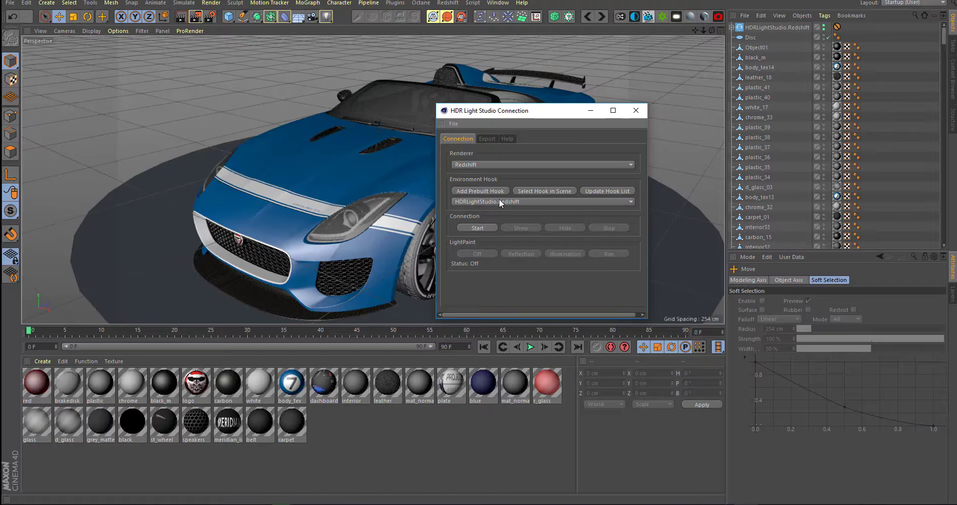
{"action": "left_click", "coordinate": [501, 201]}
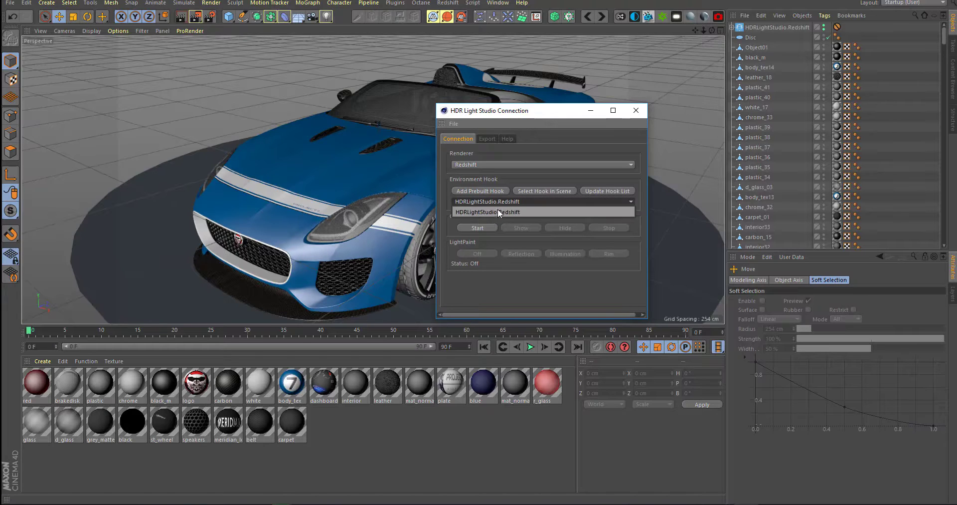
{"action": "left_click", "coordinate": [497, 209]}
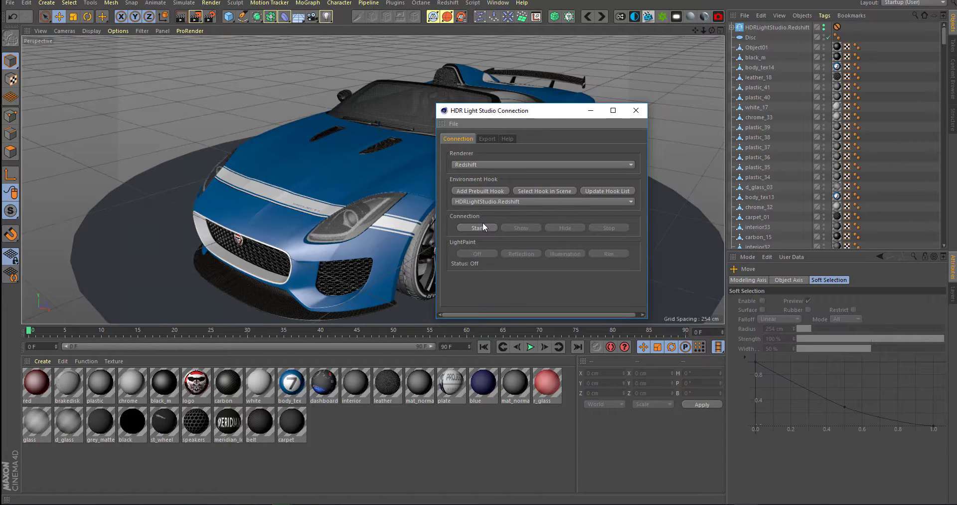
Start the connection to HDR Light Studio and reposition its window so the whole interface fits on screen
{"action": "left_click", "coordinate": [482, 225]}
{"action": "left_click", "coordinate": [477, 227]}
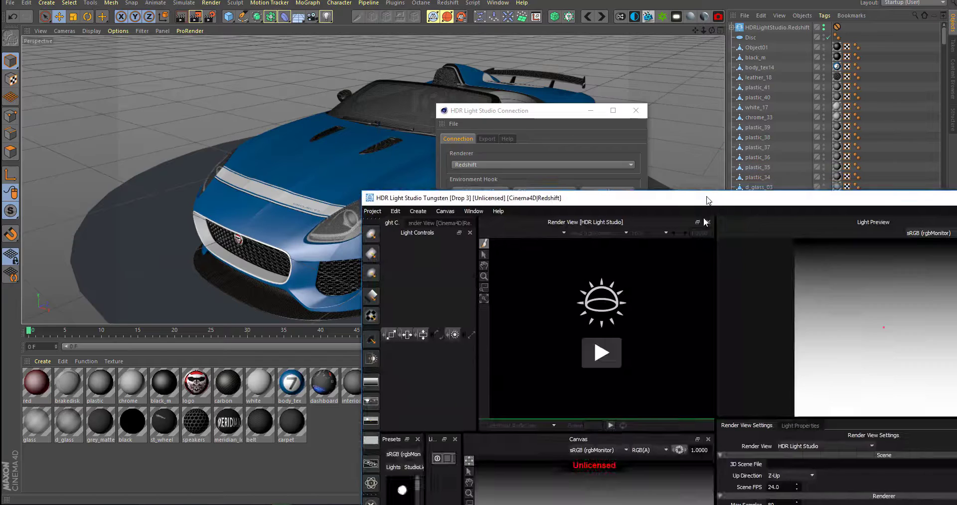
{"action": "left_click_drag", "start_coordinate": [704, 216], "coordinate": [482, 68]}
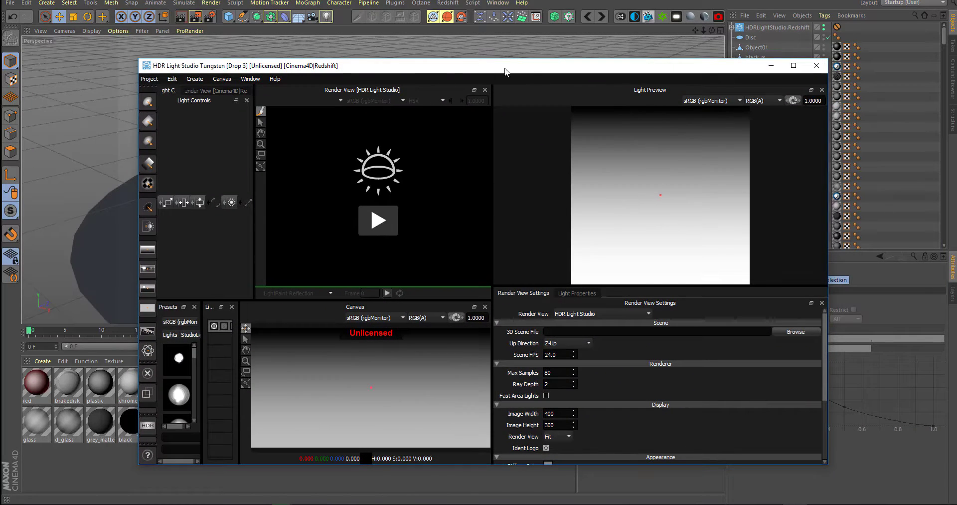
Enlarge the HDR Light Studio render view and start it by generating and importing the scene geometry
{"action": "left_click_drag", "start_coordinate": [492, 293], "coordinate": [682, 280]}
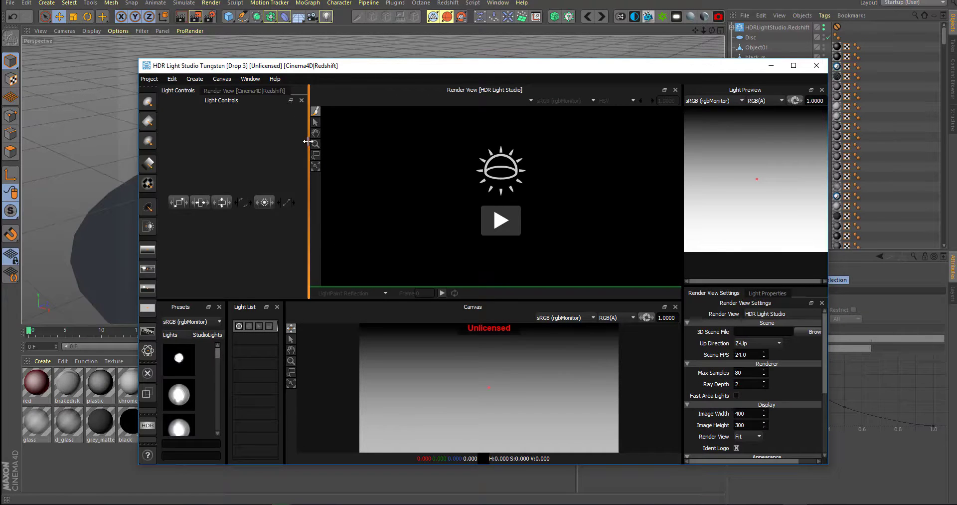
{"action": "left_click_drag", "start_coordinate": [311, 141], "coordinate": [240, 147]}
{"action": "left_click", "coordinate": [456, 220]}
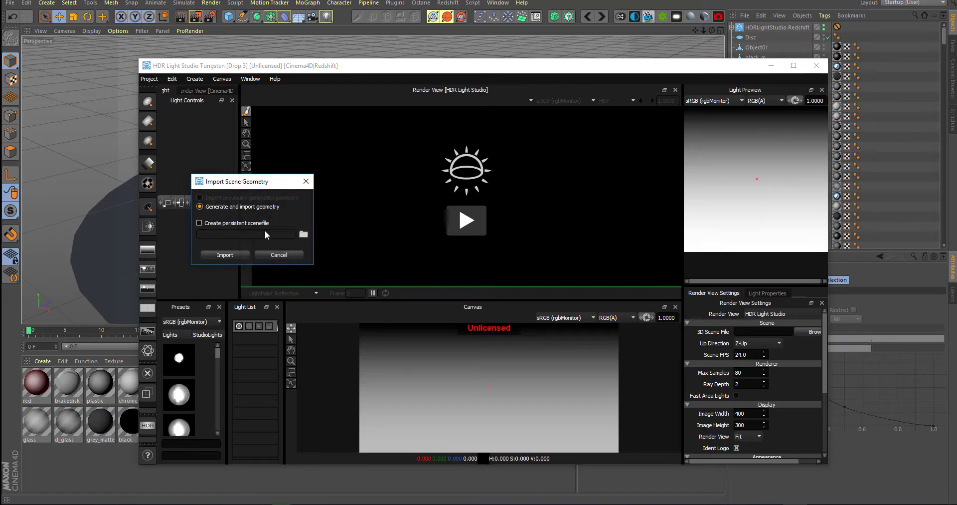
{"action": "left_click", "coordinate": [224, 255]}
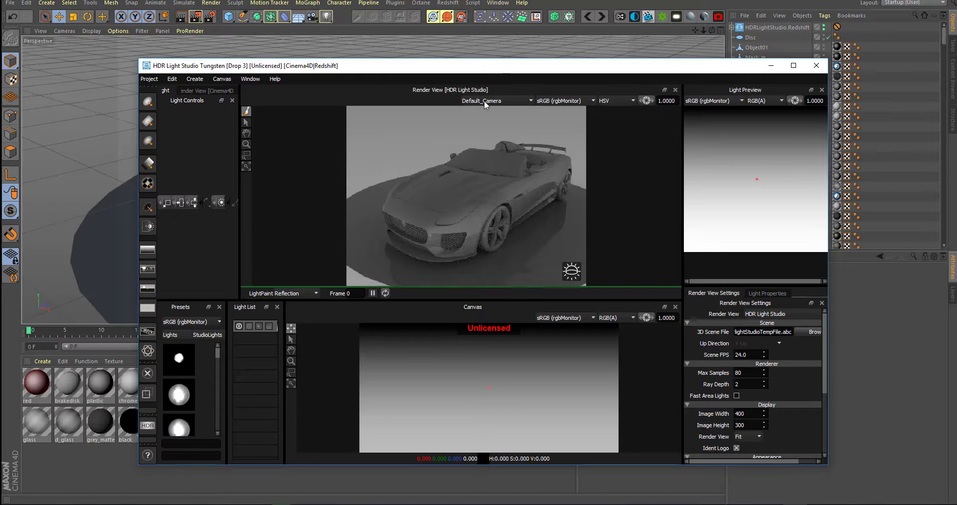
Reposition the HDR Light Studio window and widen its light list and light presets areas
{"action": "left_click_drag", "start_coordinate": [477, 78], "coordinate": [563, 36]}
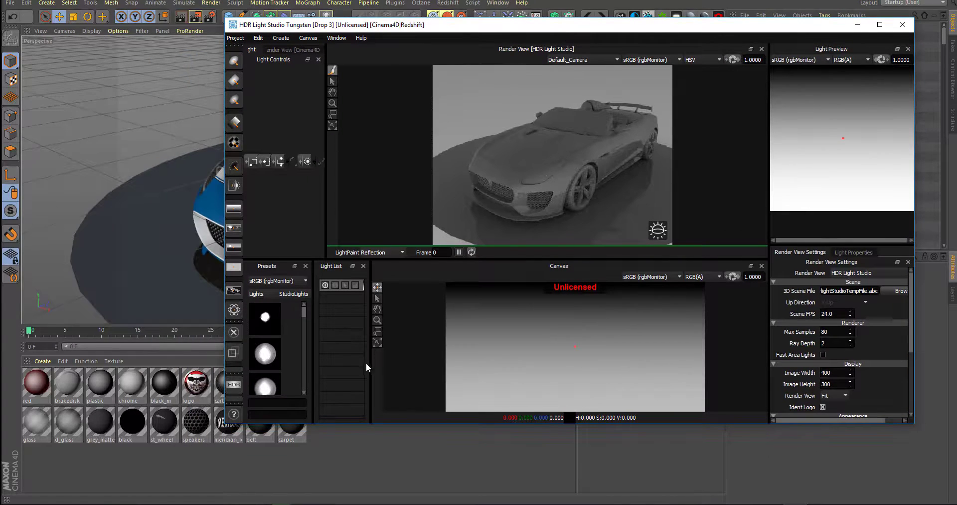
{"action": "left_click_drag", "start_coordinate": [375, 336], "coordinate": [449, 336]}
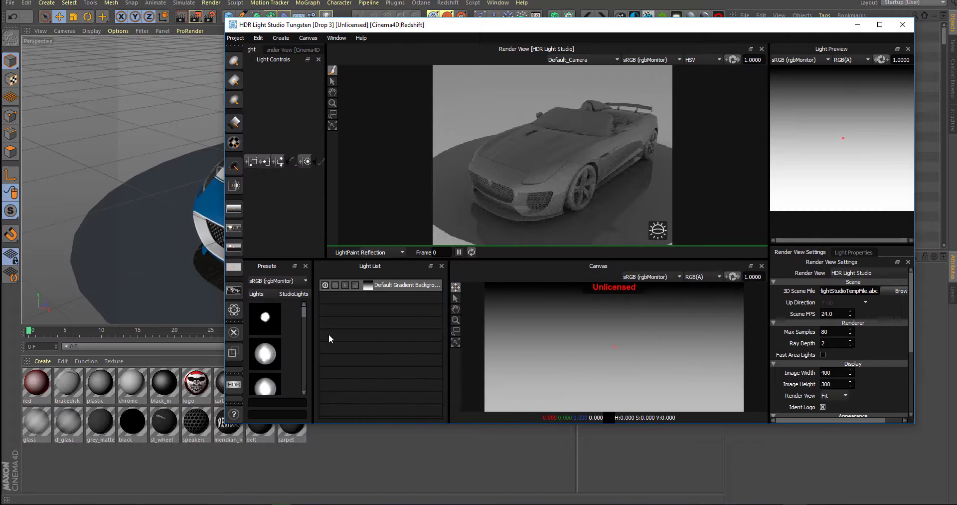
{"action": "left_click_drag", "start_coordinate": [315, 334], "coordinate": [375, 334]}
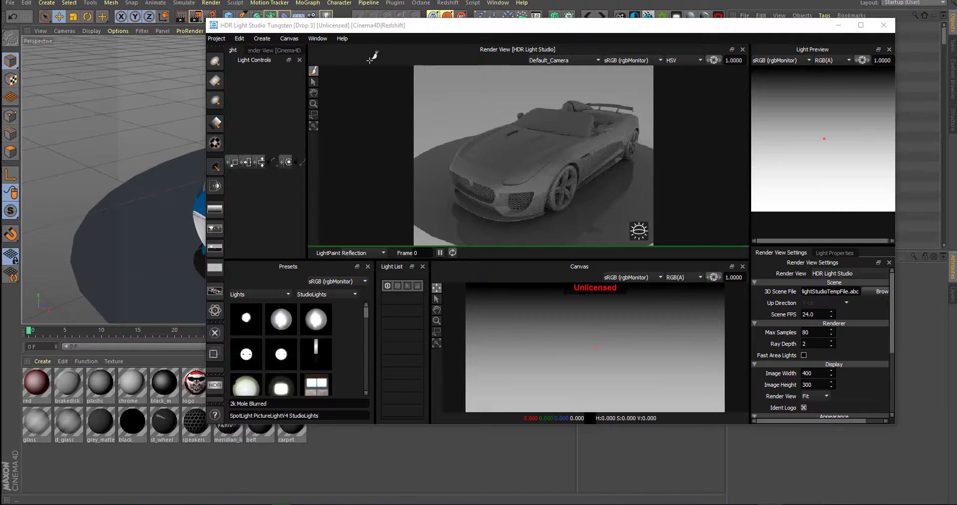
Load the default Cinema4D interface layout in HDR Light Studio and narrow the unavailable Cinema4D/Redshift render view
{"action": "left_click", "coordinate": [361, 28]}
{"action": "left_click", "coordinate": [328, 38]}
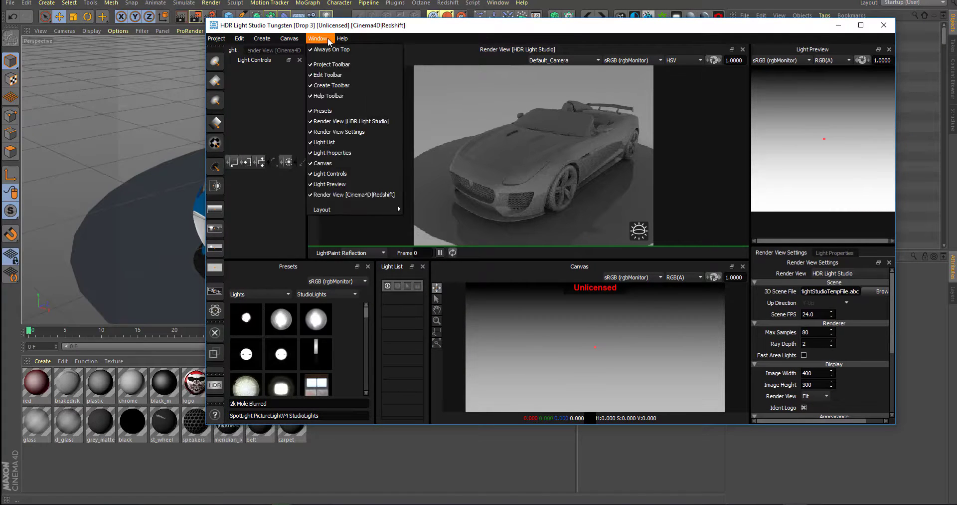
{"action": "mouse_move", "coordinate": [361, 213]}
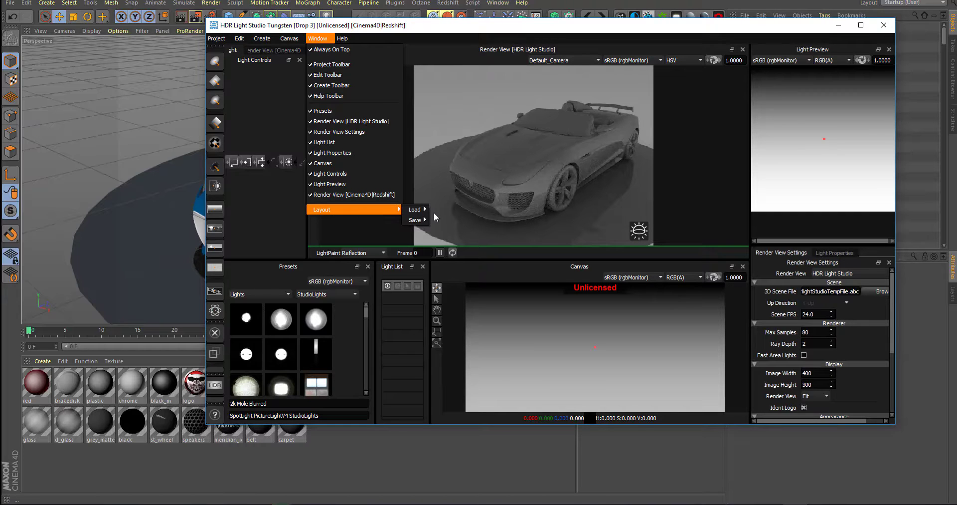
{"action": "mouse_move", "coordinate": [417, 210]}
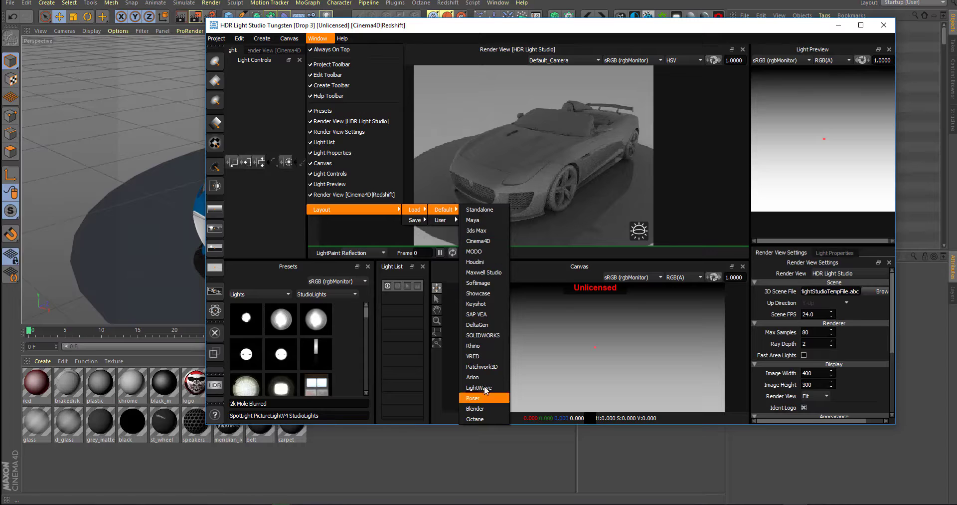
{"action": "left_click", "coordinate": [473, 240]}
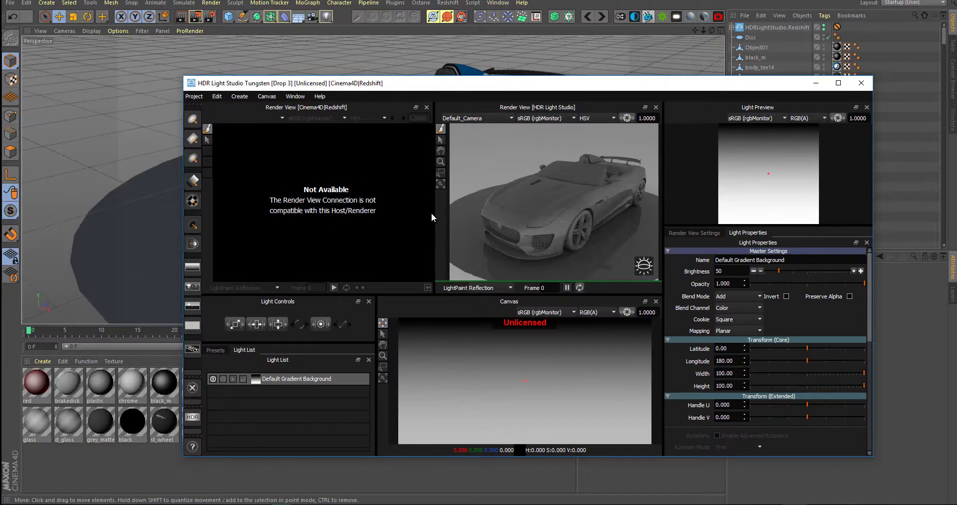
{"action": "left_click_drag", "start_coordinate": [432, 213], "coordinate": [323, 201]}
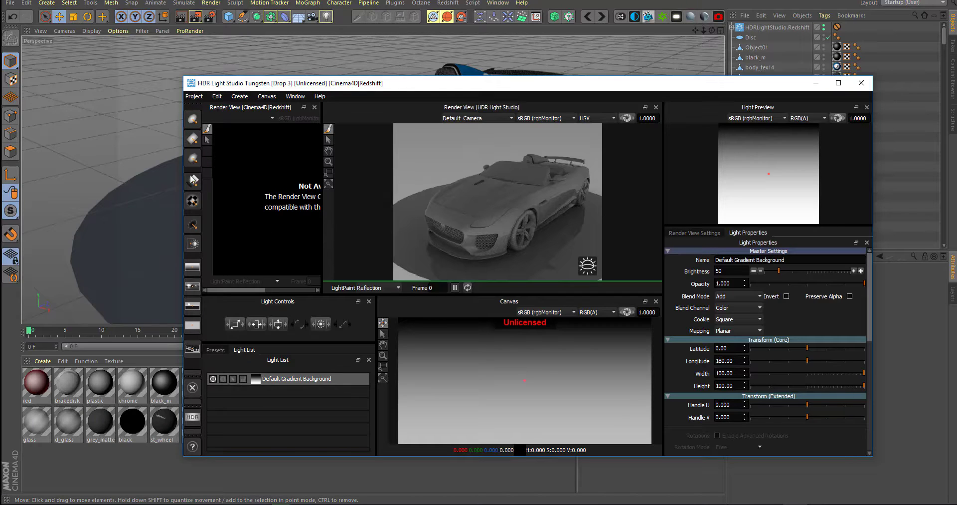
Add a round light near the canvas's upper edge, latitude about -69, and a rectangular light near its lower edge, latitude about 79
{"action": "left_click", "coordinate": [192, 119]}
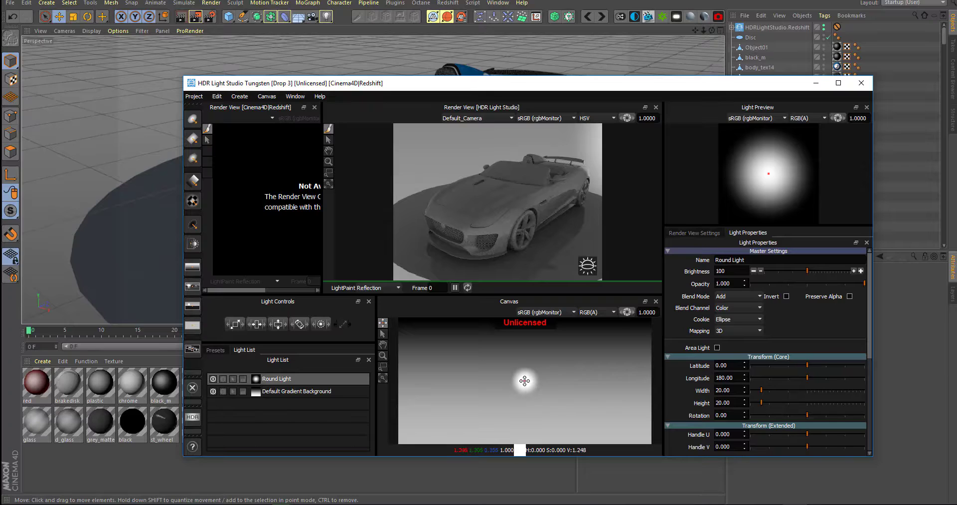
{"action": "left_click_drag", "start_coordinate": [525, 380], "coordinate": [524, 331]}
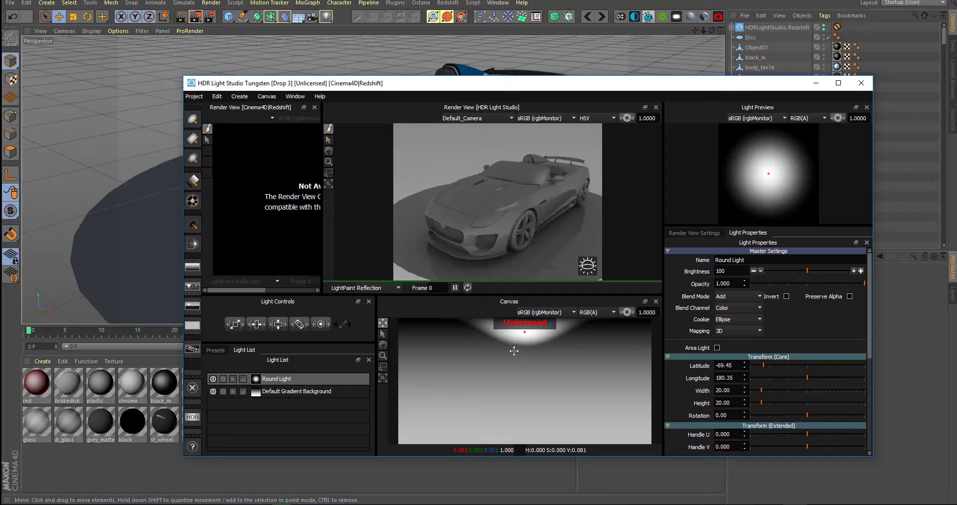
{"action": "left_click", "coordinate": [193, 139]}
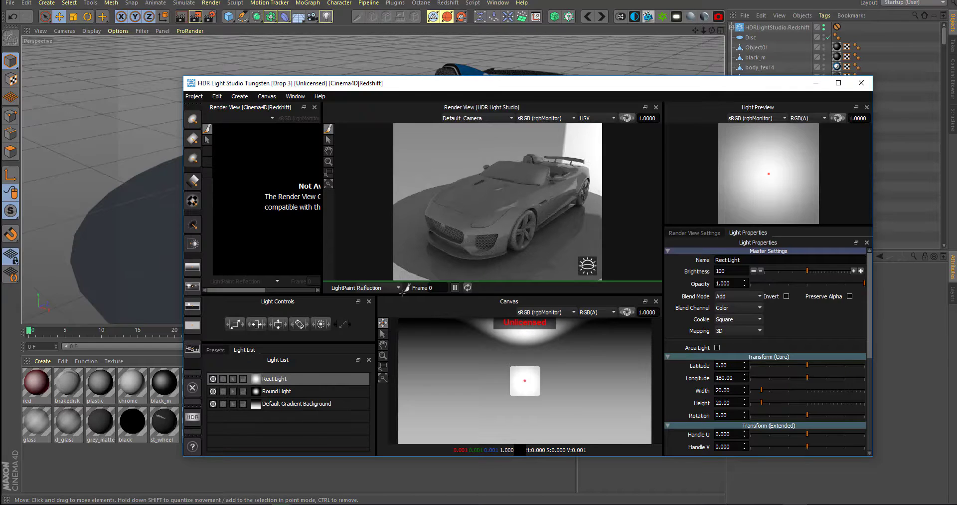
{"action": "left_click_drag", "start_coordinate": [548, 373], "coordinate": [537, 435]}
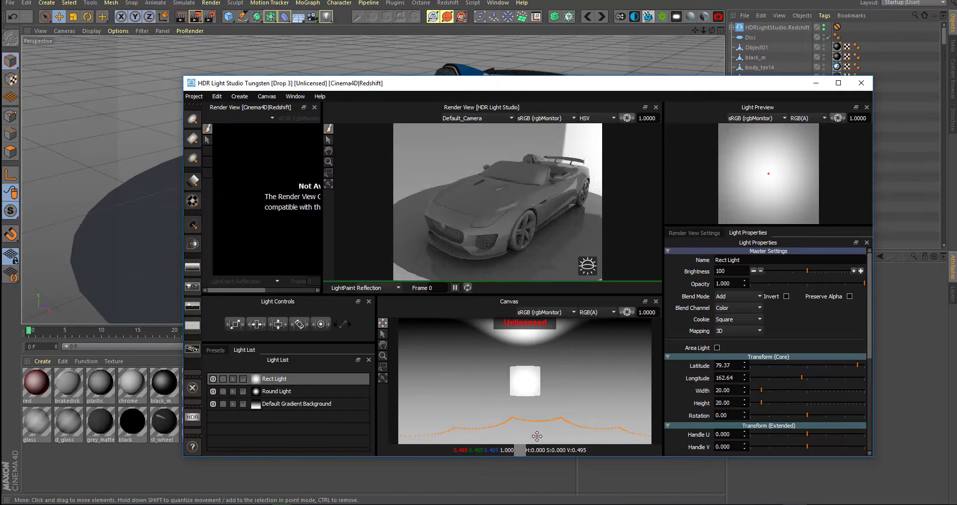
Set LightPaint to Illumination and place the rectangular light from the car's hood, at about latitude -74 and longitude 2
{"action": "left_click", "coordinate": [375, 291]}
{"action": "left_click", "coordinate": [369, 297]}
{"action": "left_click", "coordinate": [375, 288]}
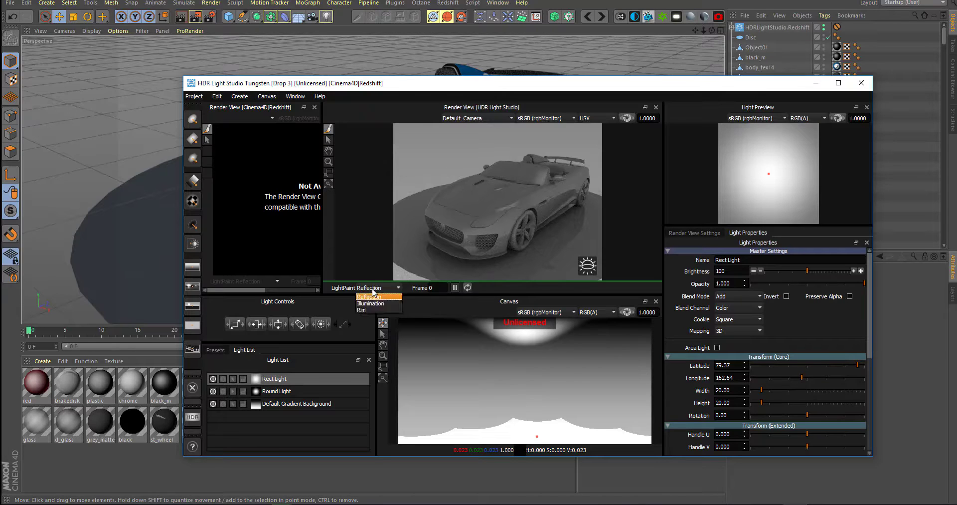
{"action": "left_click", "coordinate": [379, 303]}
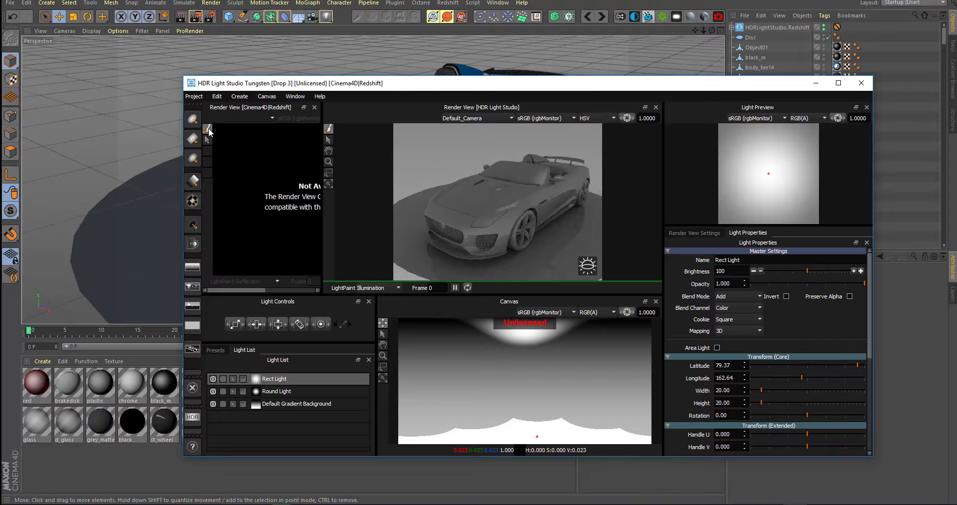
{"action": "left_click_drag", "start_coordinate": [490, 199], "coordinate": [468, 205]}
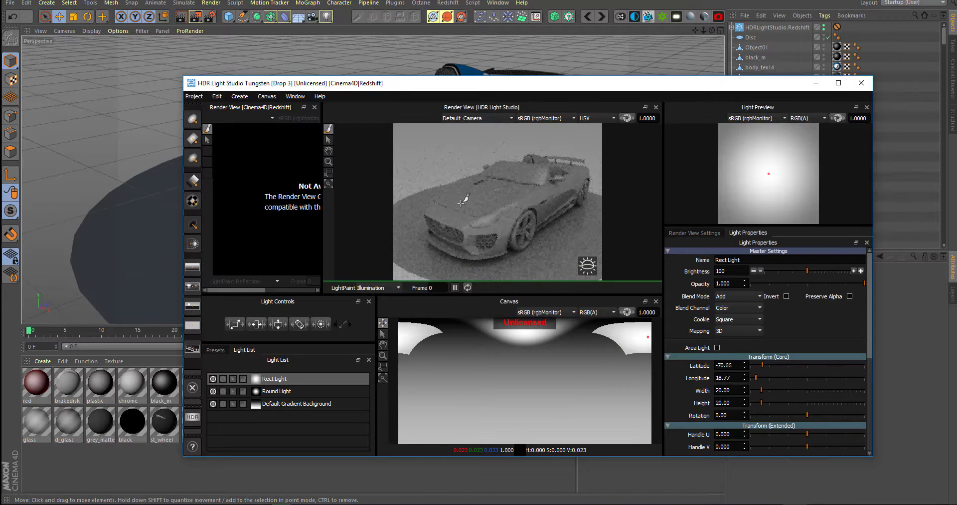
{"action": "left_click", "coordinate": [461, 200]}
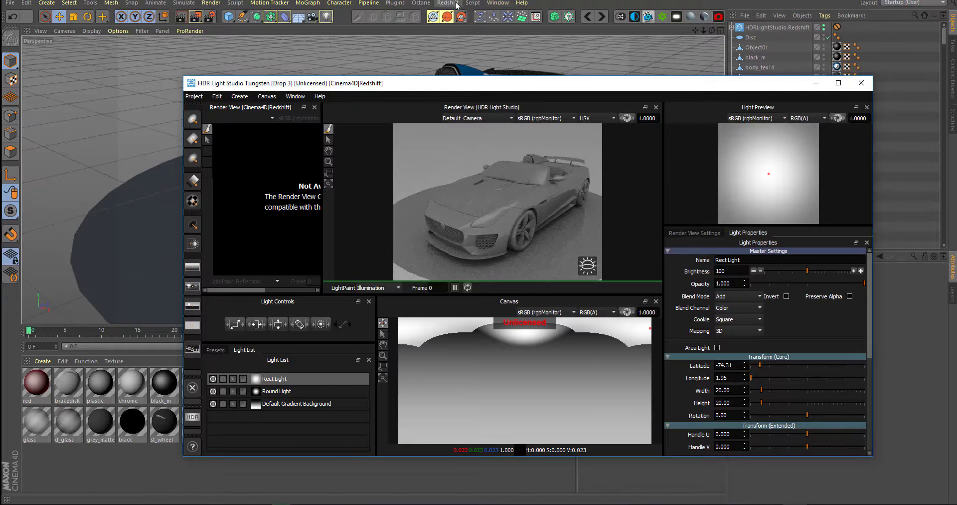
Move the HDR Light Studio window slightly down and open the Redshift RenderView
{"action": "left_click", "coordinate": [510, 3]}
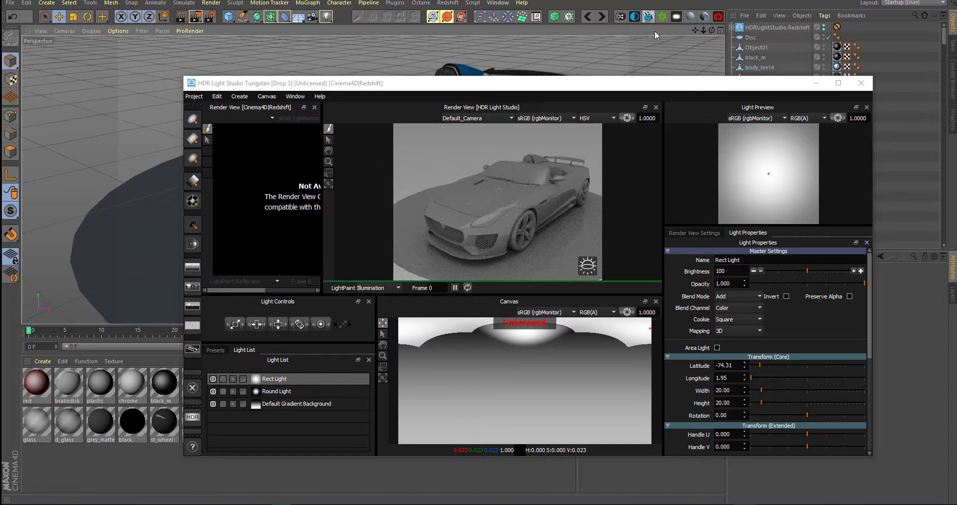
{"action": "left_click", "coordinate": [448, 3]}
{"action": "left_click_drag", "start_coordinate": [471, 86], "coordinate": [471, 119]}
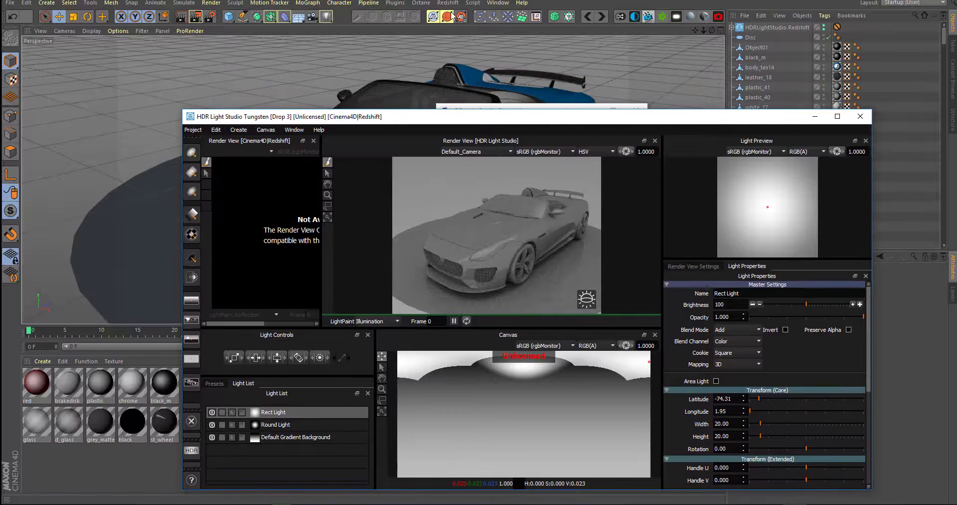
{"action": "left_click", "coordinate": [452, 4]}
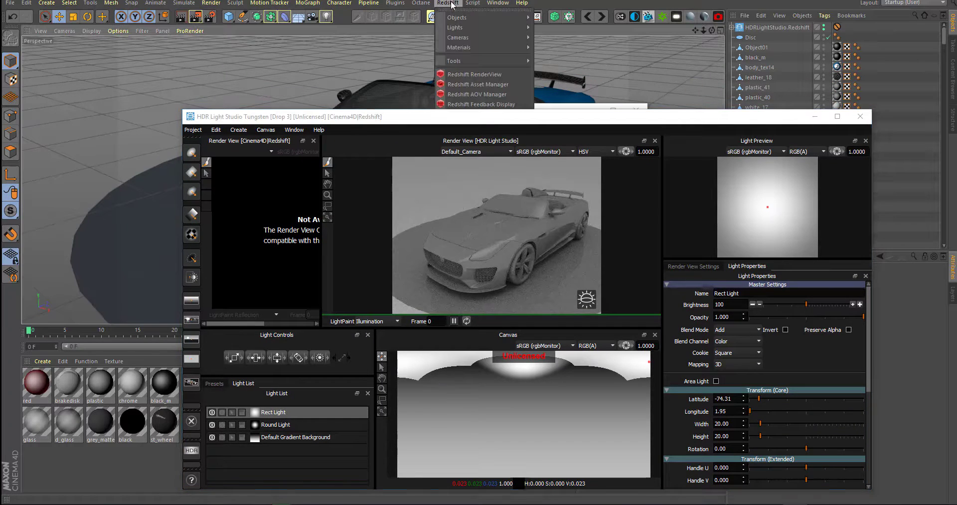
{"action": "left_click", "coordinate": [476, 75]}
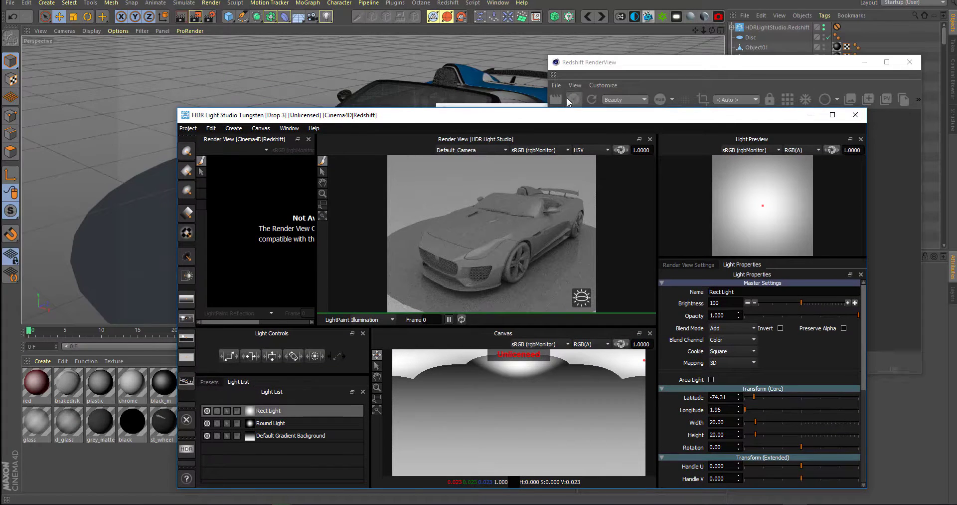
Shrink the HDR Light Studio window and arrange it side by side with the Redshift RenderView
{"action": "left_click_drag", "start_coordinate": [638, 122], "coordinate": [398, 126]}
{"action": "left_click_drag", "start_coordinate": [668, 71], "coordinate": [711, 95]}
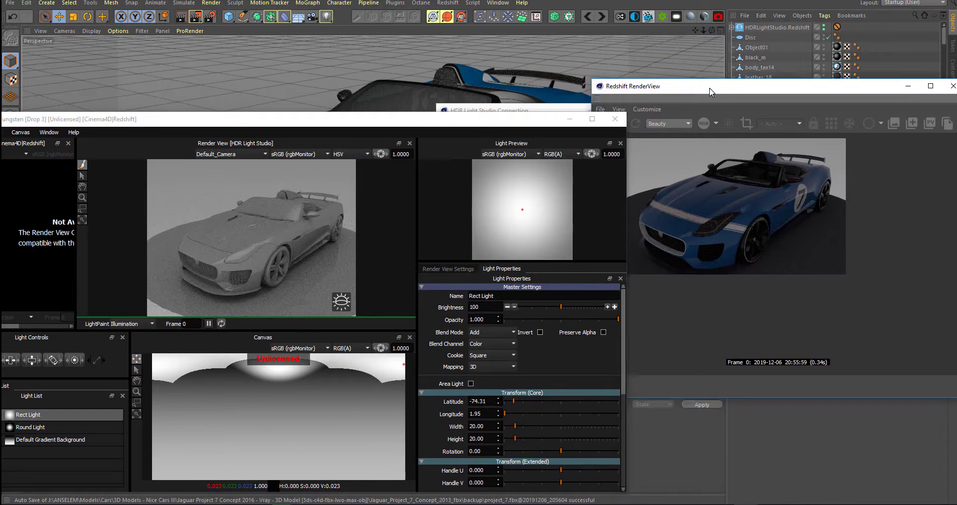
{"action": "left_click_drag", "start_coordinate": [560, 128], "coordinate": [829, 119]}
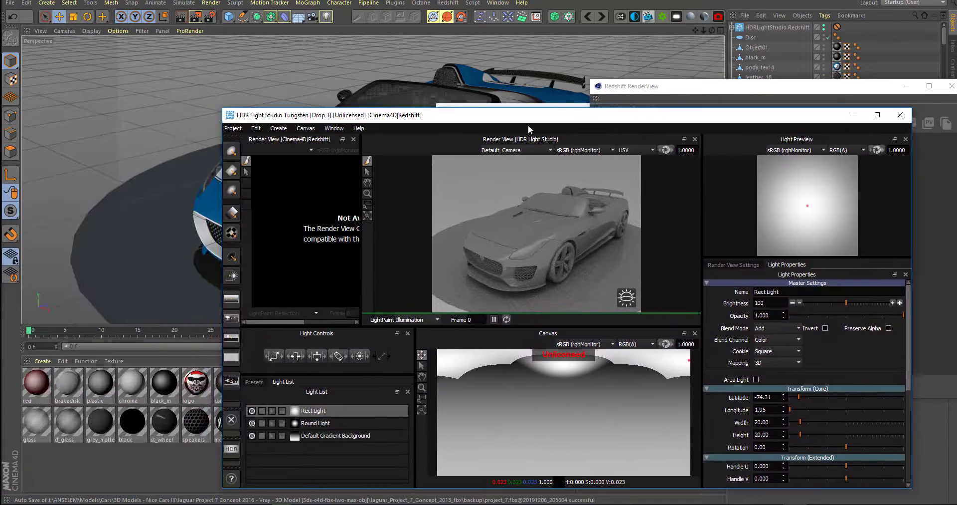
{"action": "left_click_drag", "start_coordinate": [222, 106], "coordinate": [401, 125]}
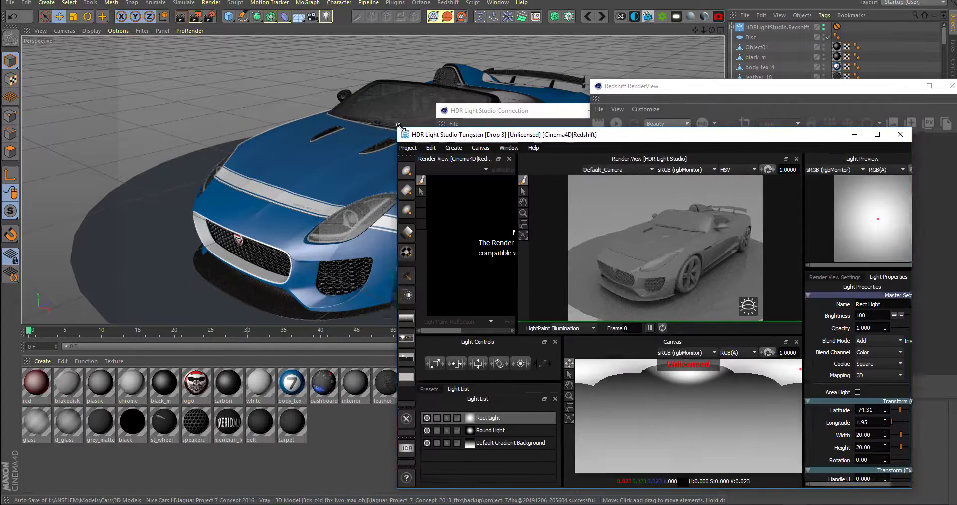
{"action": "left_click_drag", "start_coordinate": [565, 136], "coordinate": [223, 99]}
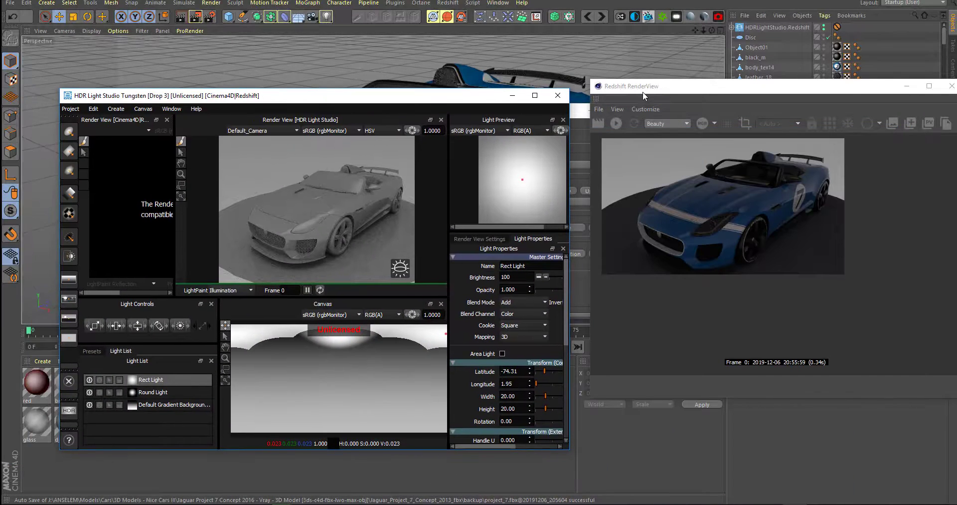
{"action": "left_click_drag", "start_coordinate": [644, 91], "coordinate": [630, 118]}
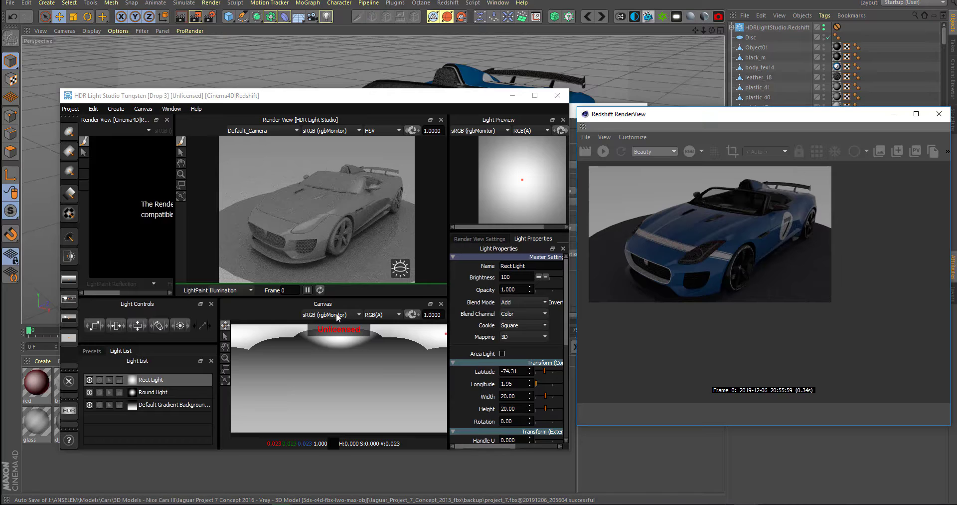
Reposition the rectangular light by illumination from several points on the car's body, ending at about latitude -81 and longitude 9
{"action": "left_click", "coordinate": [319, 223]}
{"action": "left_click", "coordinate": [325, 197]}
{"action": "left_click", "coordinate": [299, 207]}
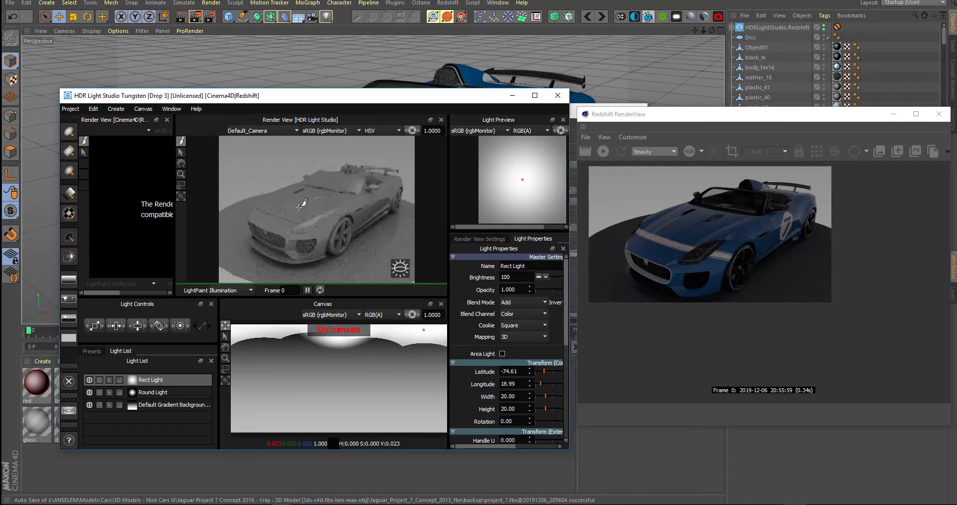
{"action": "left_click", "coordinate": [352, 182]}
{"action": "left_click", "coordinate": [264, 241]}
{"action": "left_click", "coordinate": [324, 225]}
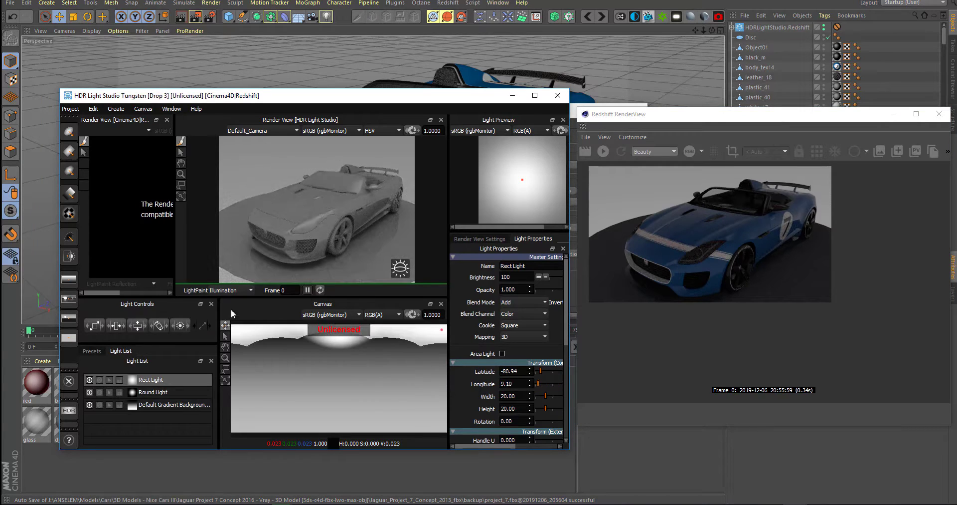
Set LightPaint to Reflection and place the rectangular light from points on the car's hood, ending at about latitude -36 and longitude 255
{"action": "left_click", "coordinate": [226, 294]}
{"action": "left_click", "coordinate": [221, 299]}
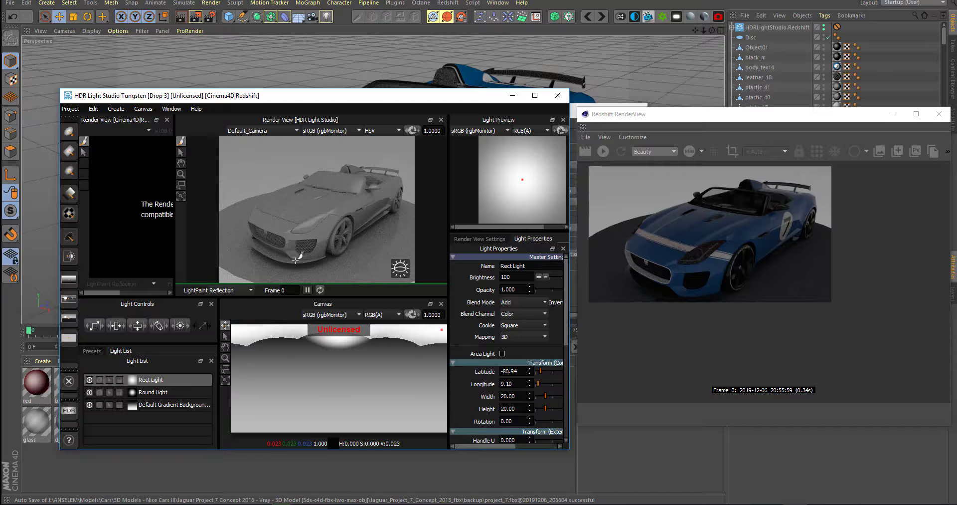
{"action": "left_click", "coordinate": [324, 201]}
{"action": "left_click", "coordinate": [314, 229]}
{"action": "left_click", "coordinate": [296, 231]}
{"action": "left_click", "coordinate": [287, 213]}
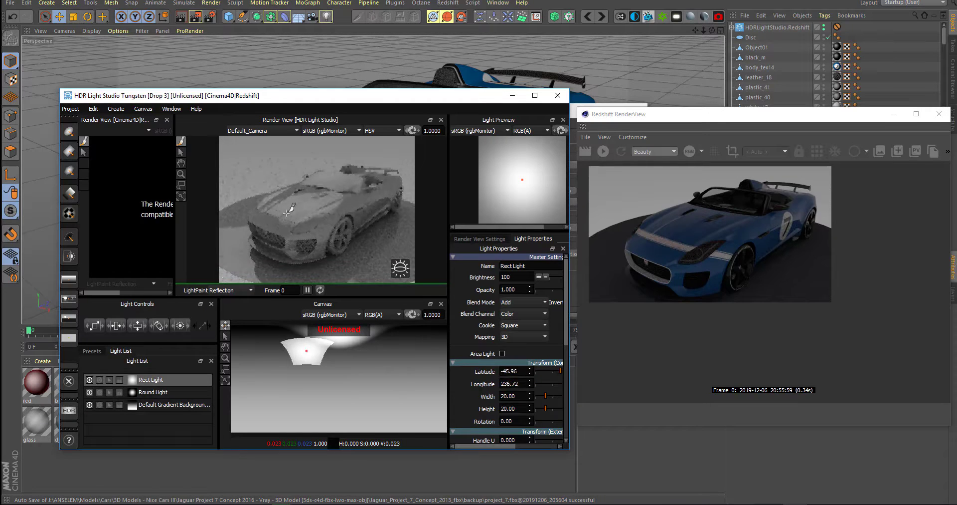
{"action": "left_click", "coordinate": [293, 214]}
{"action": "left_click", "coordinate": [279, 215]}
{"action": "left_click", "coordinate": [265, 213]}
{"action": "left_click", "coordinate": [271, 214]}
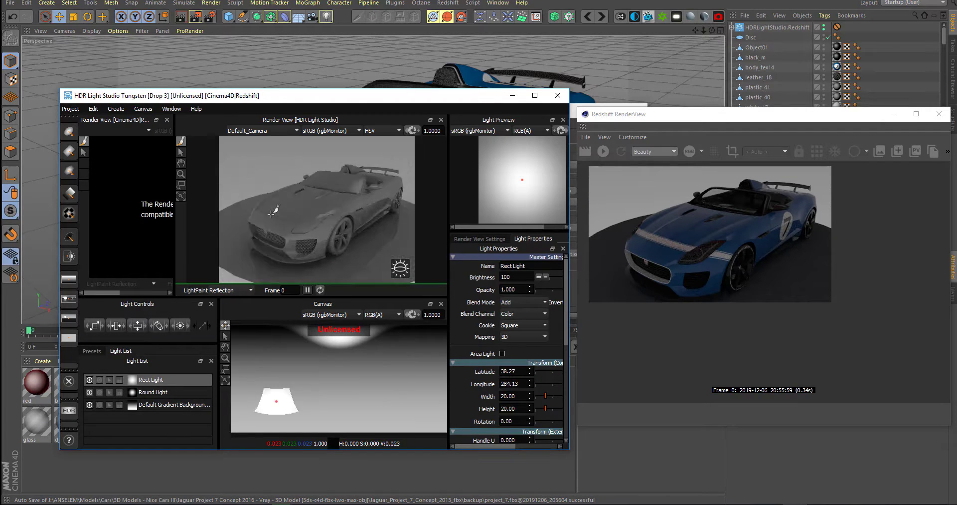
{"action": "left_click", "coordinate": [275, 205]}
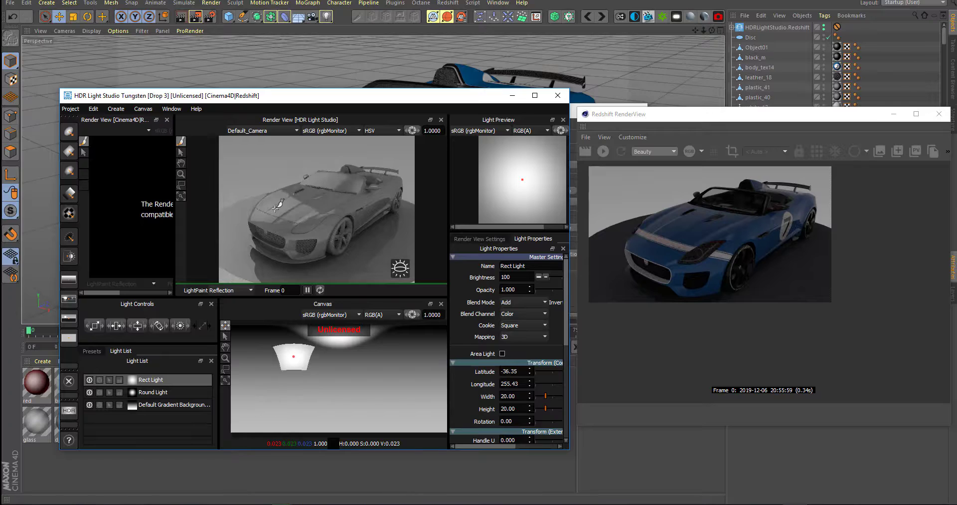
Set LightPaint to Illumination and place the rectangular light from the car's body at about latitude -68 and longitude 53
{"action": "left_click", "coordinate": [224, 293]}
{"action": "left_click", "coordinate": [233, 306]}
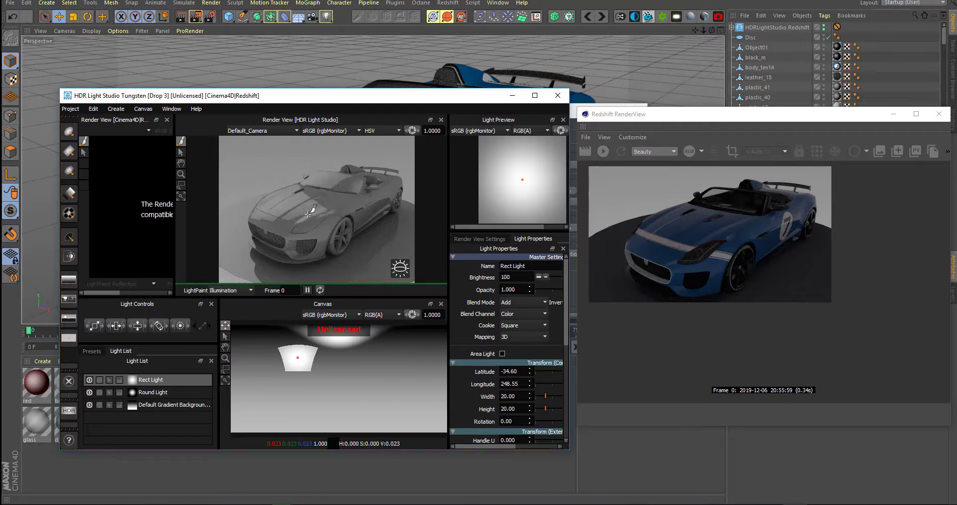
{"action": "left_click", "coordinate": [348, 193]}
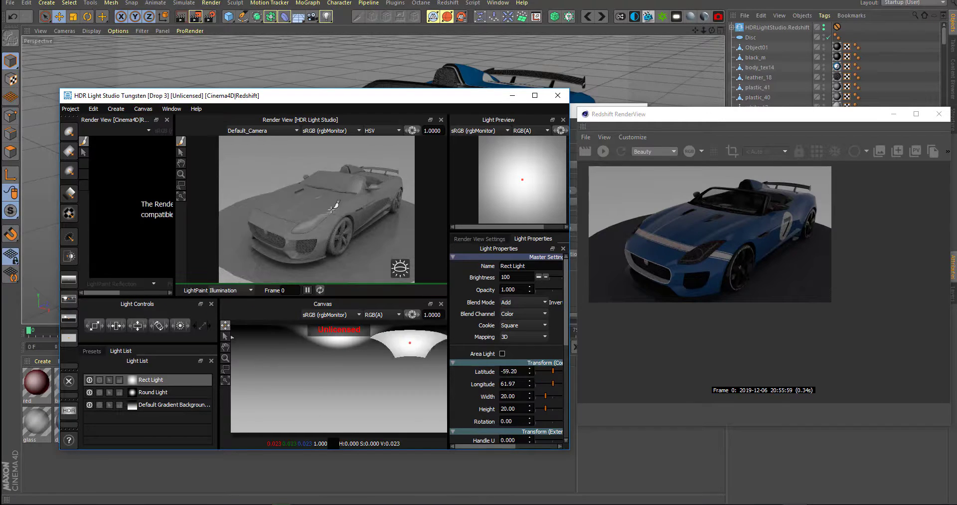
{"action": "left_click", "coordinate": [305, 200]}
Set LightPaint to Rim and place the rectangular light behind the car at about latitude 8 and longitude 232
{"action": "left_click", "coordinate": [238, 294]}
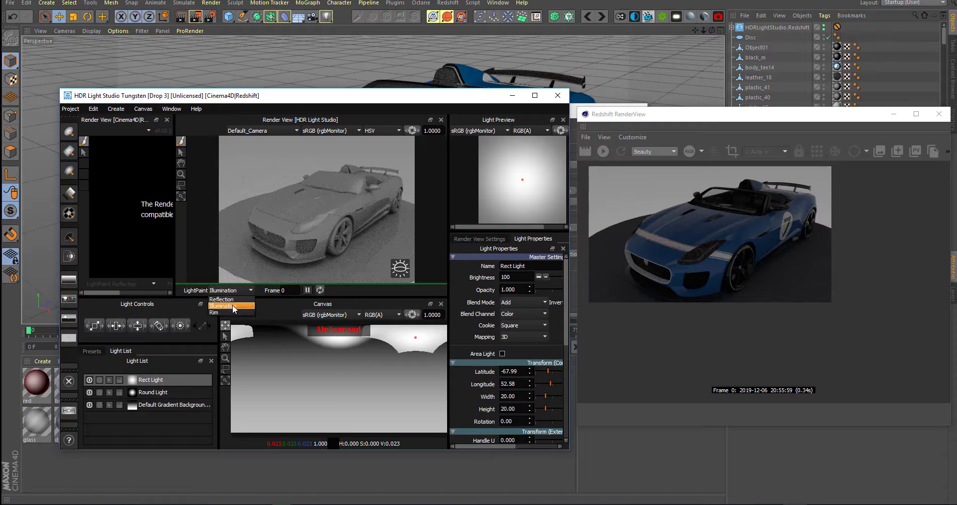
{"action": "left_click", "coordinate": [235, 312]}
{"action": "left_click", "coordinate": [324, 215]}
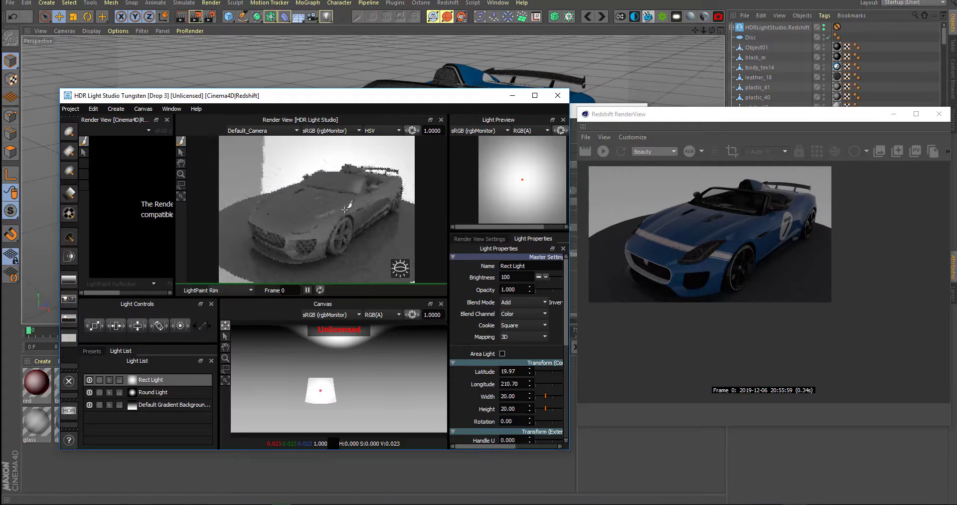
{"action": "left_click", "coordinate": [273, 168]}
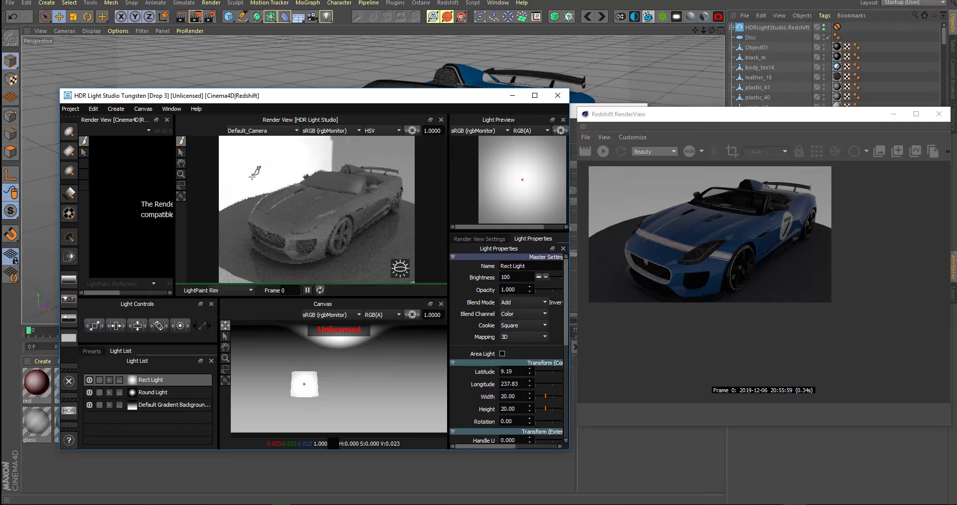
{"action": "left_click", "coordinate": [274, 169]}
Start the interactive render in Redshift RenderView and move the rectangular light behind the car's rear, about latitude 5 and longitude 199
{"action": "left_click", "coordinate": [605, 153]}
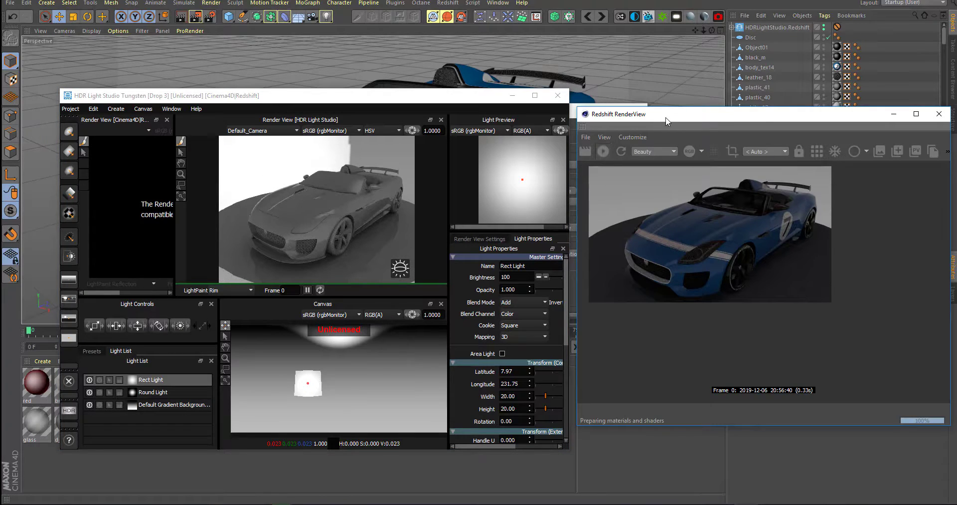
{"action": "mouse_move", "coordinate": [666, 116]}
{"action": "left_mouse_down"}
{"action": "mouse_move", "coordinate": [625, 106]}
{"action": "mouse_move", "coordinate": [673, 104]}
{"action": "left_mouse_up"}
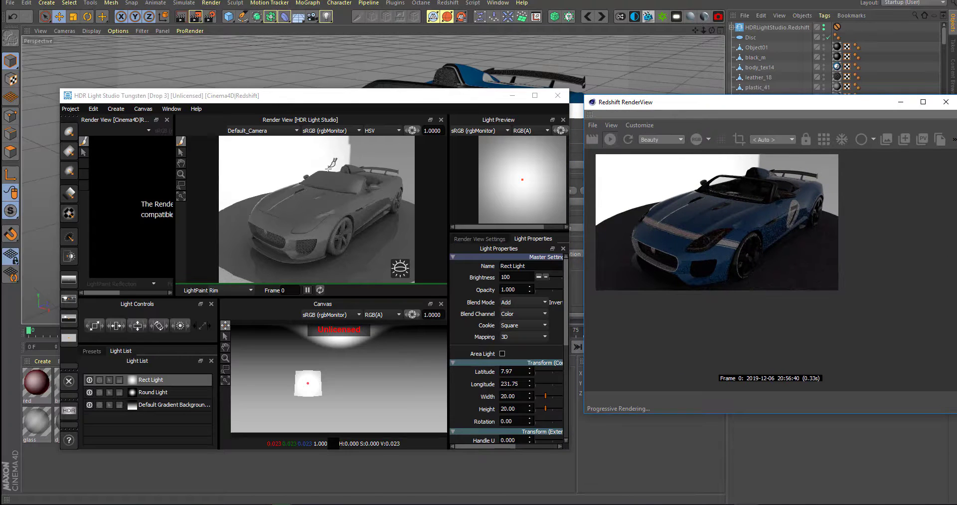
{"action": "left_click", "coordinate": [399, 155]}
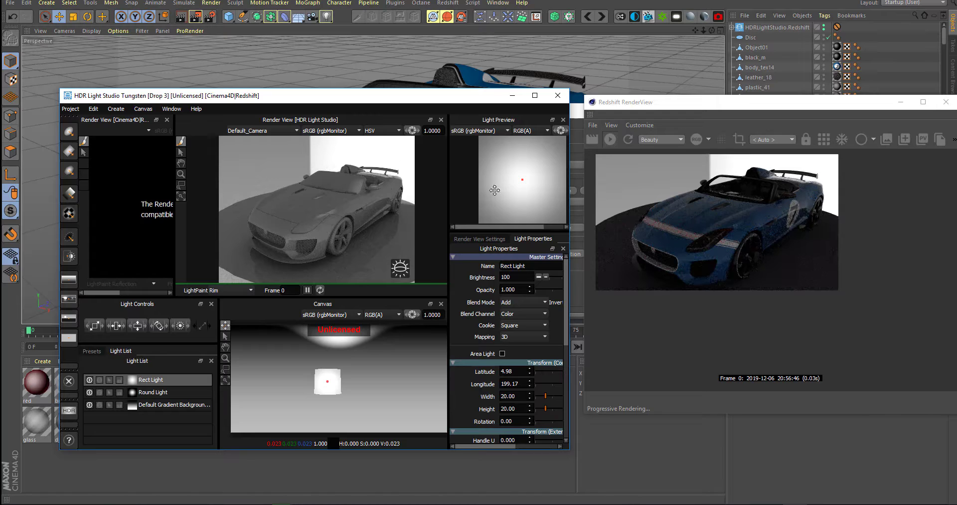
{"action": "left_click_drag", "start_coordinate": [375, 103], "coordinate": [366, 100]}
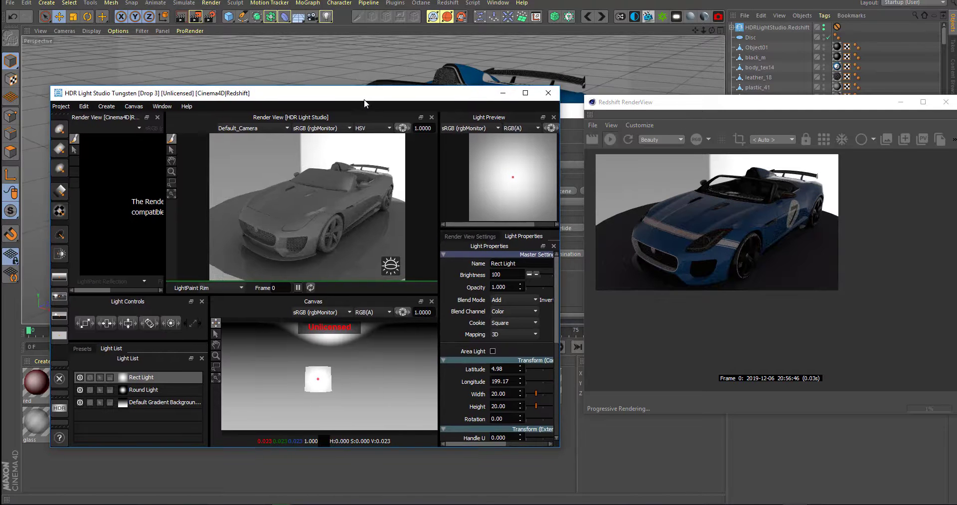
Delete the rectangular and round lights, keeping the default gradient background, and inspect the car up close in Redshift RenderView
{"action": "scroll", "coordinate": [770, 185], "scroll_direction": "down", "scroll_amount": 3}
{"action": "scroll", "coordinate": [727, 194], "scroll_direction": "up", "scroll_amount": 3}
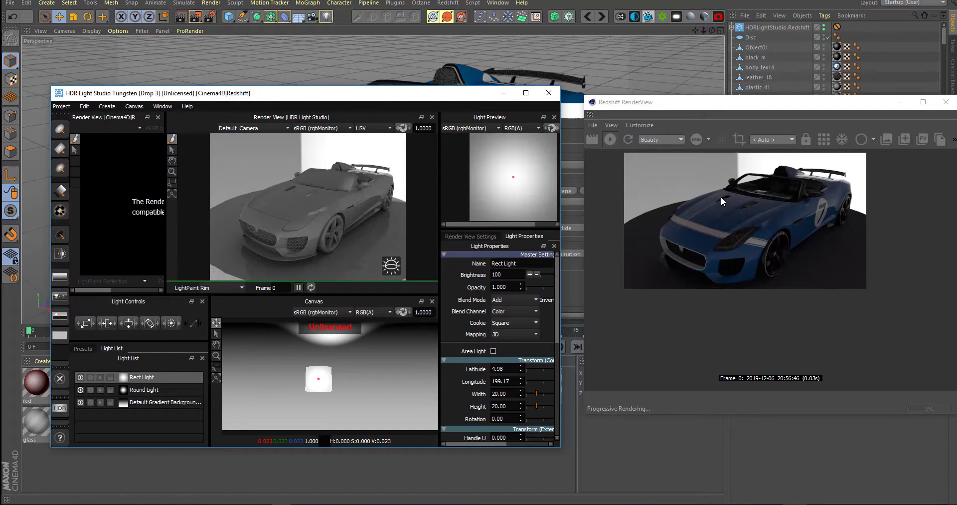
{"action": "left_click", "coordinate": [569, 190]}
{"action": "scroll", "coordinate": [692, 208], "scroll_direction": "down", "scroll_amount": 5}
{"action": "left_click", "coordinate": [734, 130]}
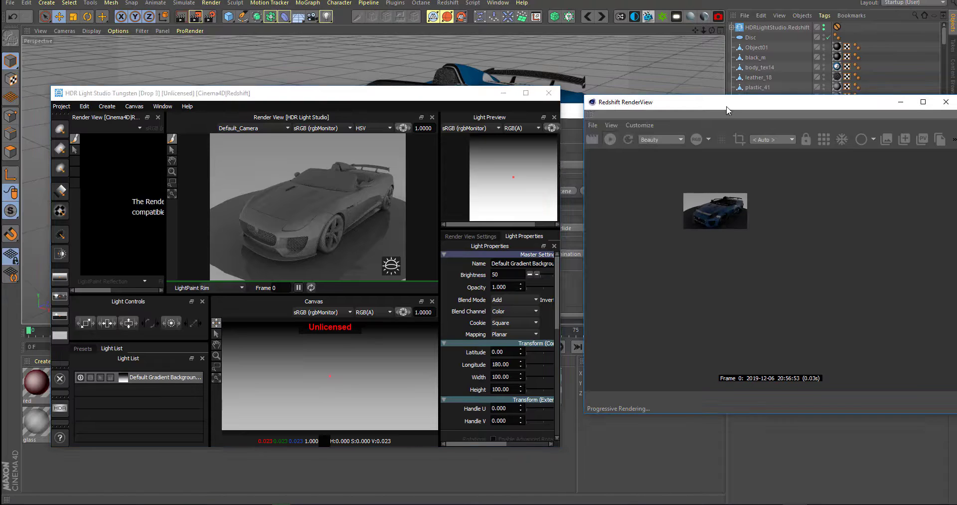
{"action": "scroll", "coordinate": [854, 179], "scroll_direction": "up", "scroll_amount": 4}
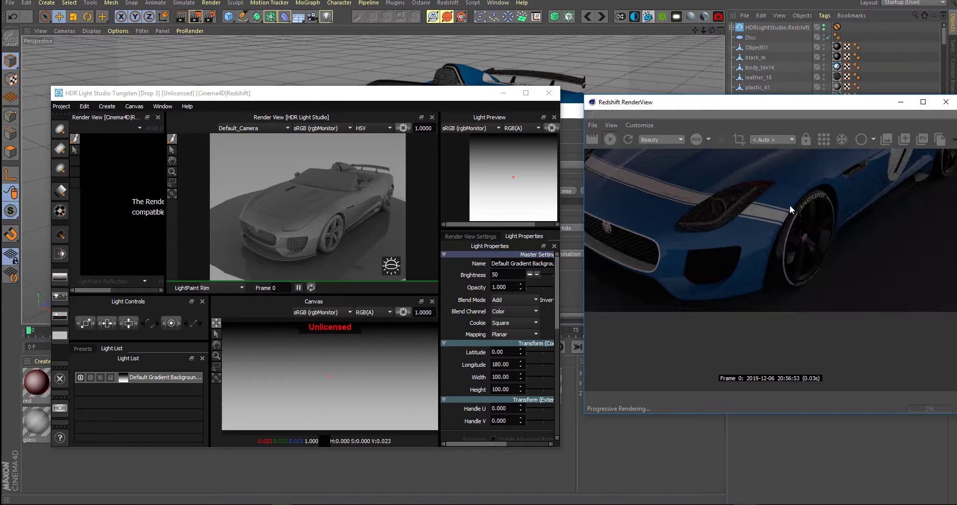
{"action": "scroll", "coordinate": [790, 208], "scroll_direction": "down", "scroll_amount": 3}
{"action": "scroll", "coordinate": [788, 165], "scroll_direction": "up", "scroll_amount": 4}
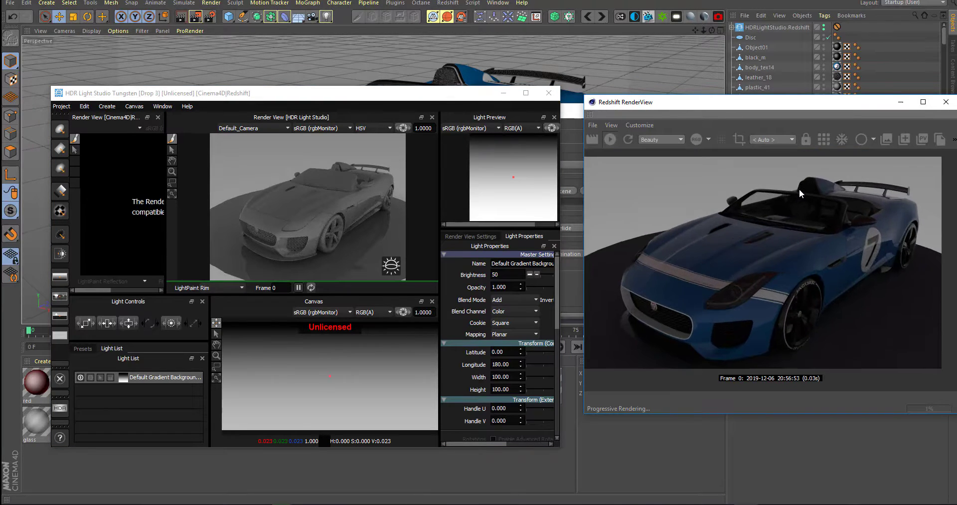
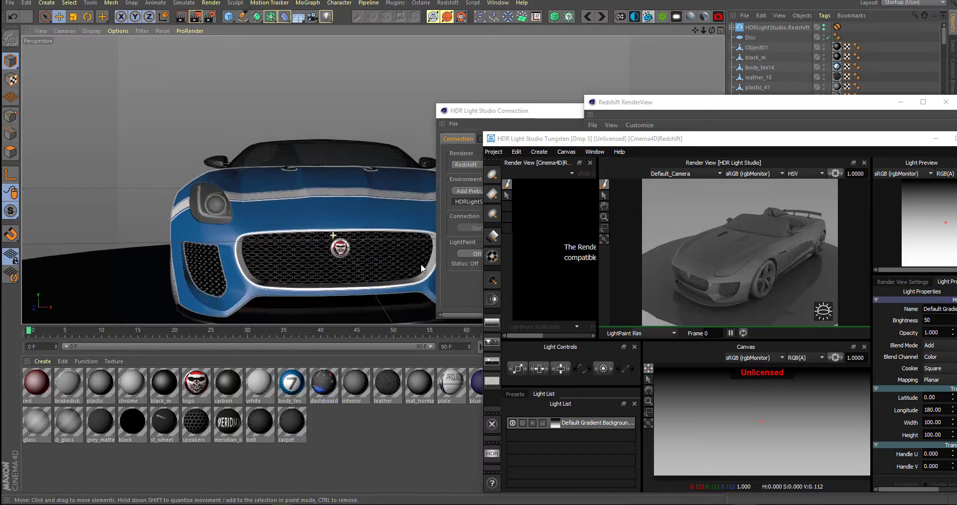
Orbit the Cinema 4D perspective to the opposite front corner of the car and reimport the generated scene geometry into HDR Light Studio
{"action": "left_click_drag", "start_coordinate": [358, 253], "coordinate": [370, 272], "text": "alt"}
{"action": "middle_click_drag", "start_coordinate": [370, 272], "coordinate": [430, 260], "text": "alt"}
{"action": "left_click_drag", "start_coordinate": [430, 259], "coordinate": [355, 217], "text": "alt"}
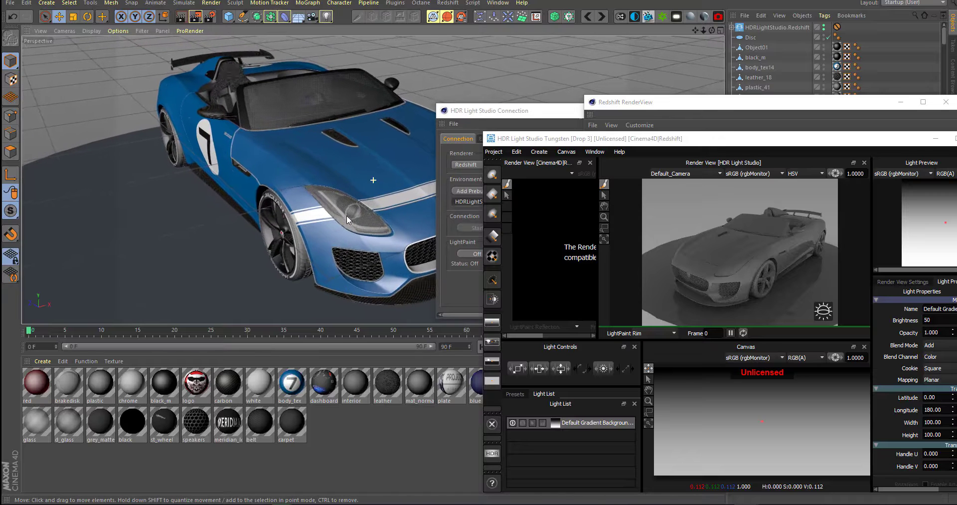
{"action": "left_click", "coordinate": [743, 332]}
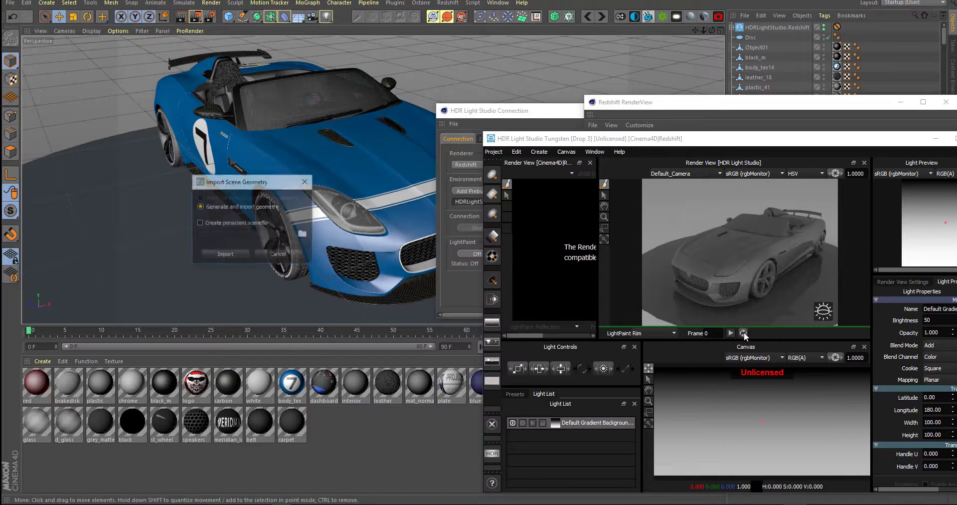
{"action": "left_click", "coordinate": [218, 254]}
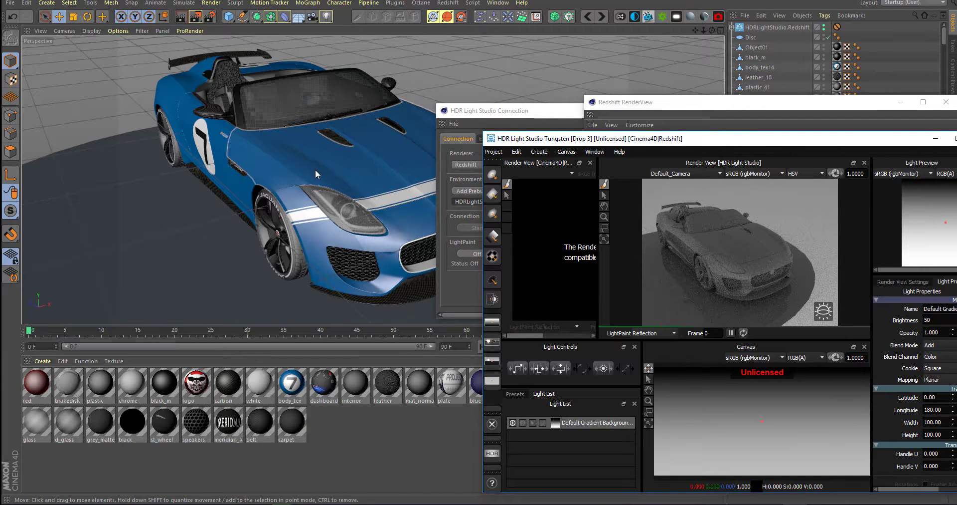
Orbit the Cinema 4D perspective around the car to a new front three-quarter angle and generate and import the scene geometry into HDR Light Studio
{"action": "left_click", "coordinate": [446, 165]}
{"action": "left_click_drag", "start_coordinate": [403, 169], "coordinate": [432, 177], "text": "alt"}
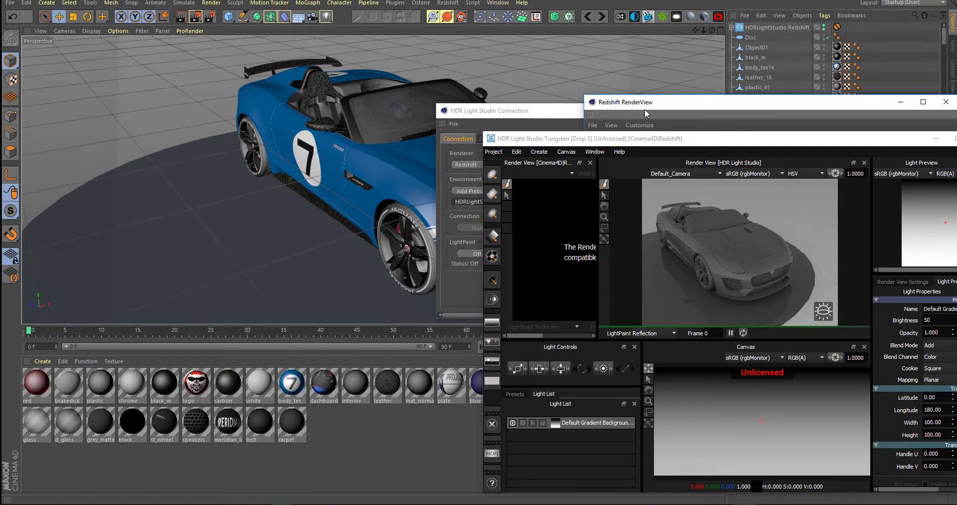
{"action": "left_click_drag", "start_coordinate": [618, 143], "coordinate": [305, 234]}
{"action": "left_click_drag", "start_coordinate": [315, 114], "coordinate": [330, 157], "text": "alt"}
{"action": "left_click_drag", "start_coordinate": [525, 233], "coordinate": [659, 167]}
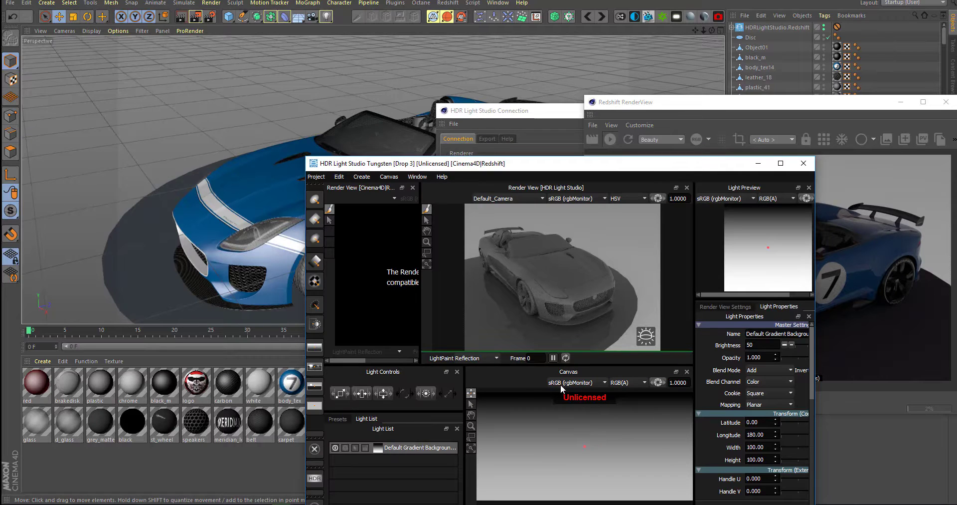
{"action": "left_click", "coordinate": [566, 357]}
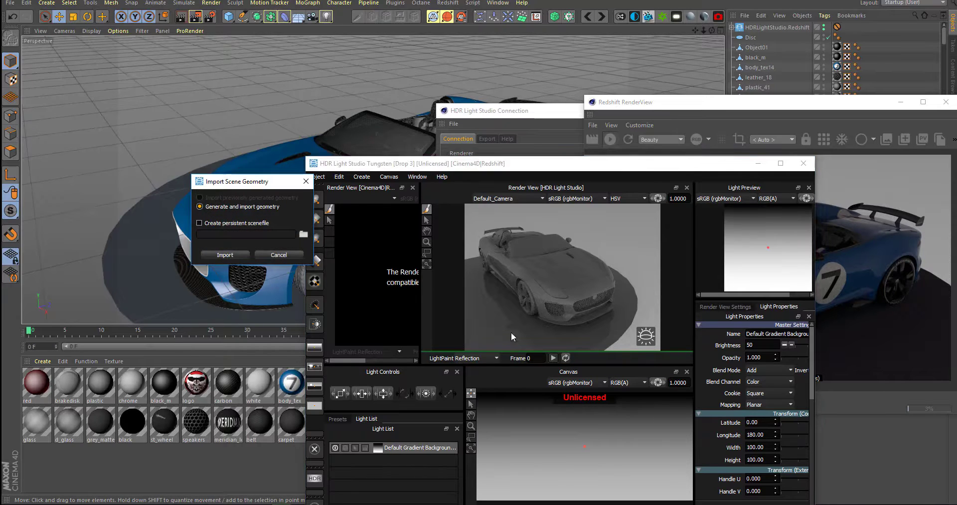
{"action": "left_click", "coordinate": [227, 252]}
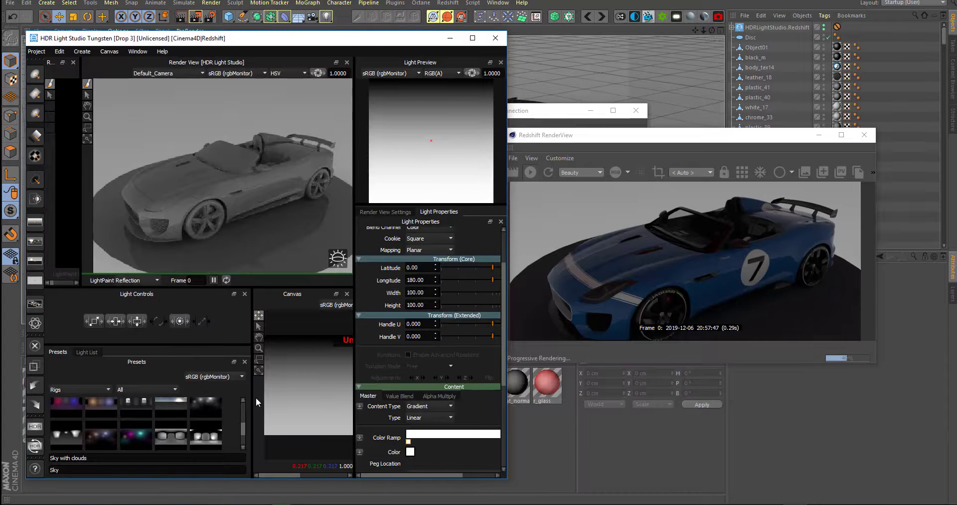
Widen the Canvas area, apply the multicoloured streak-light rig preset to it, and move Redshift RenderView clear of HDR Light Studio
{"action": "left_click_drag", "start_coordinate": [255, 397], "coordinate": [200, 395]}
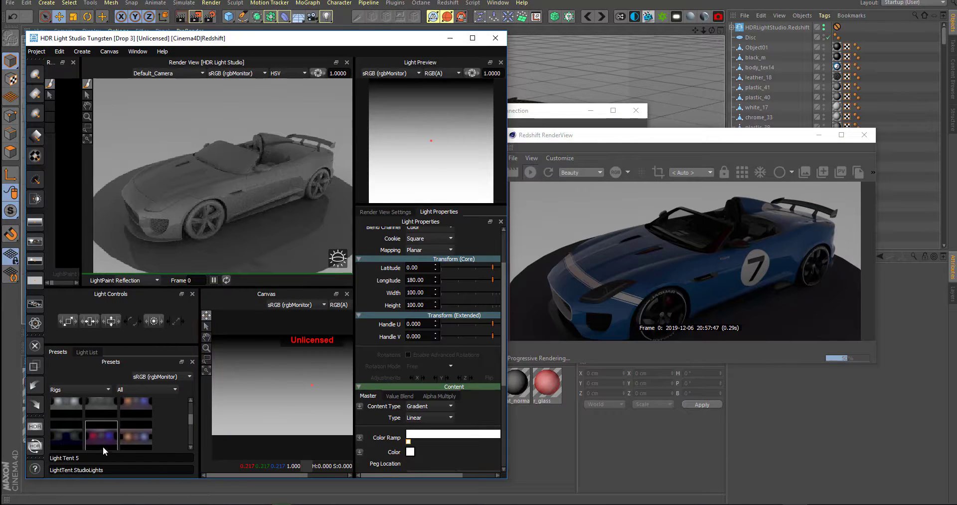
{"action": "left_click_drag", "start_coordinate": [135, 414], "coordinate": [295, 380]}
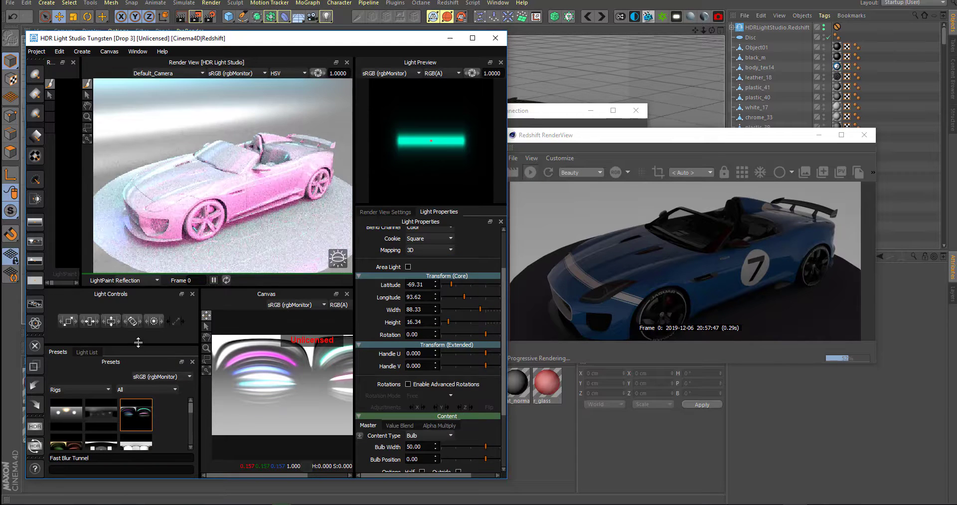
{"action": "left_click", "coordinate": [601, 131]}
{"action": "left_click_drag", "start_coordinate": [601, 130], "coordinate": [617, 97]}
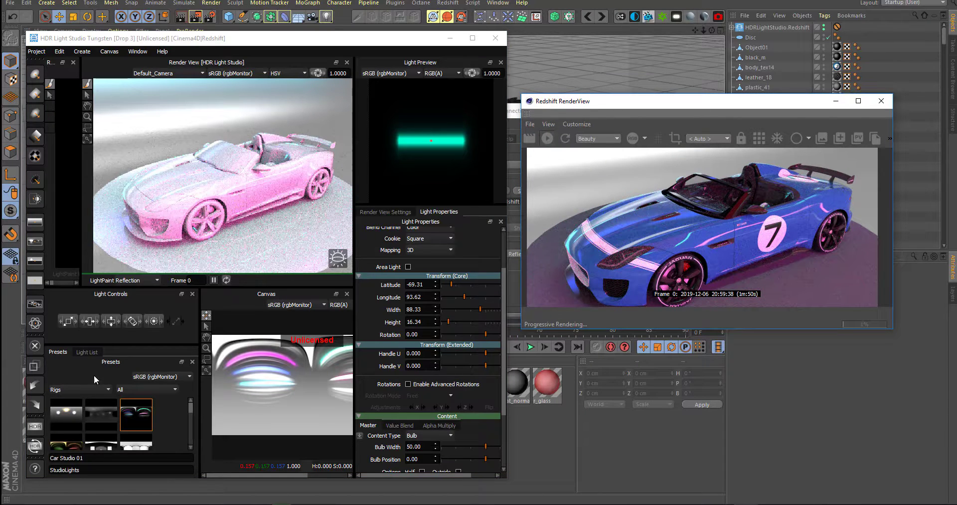
Show the list of lights in the rig and examine the Amp 5 light's properties and its reflections on the car's front fender
{"action": "left_click", "coordinate": [86, 352]}
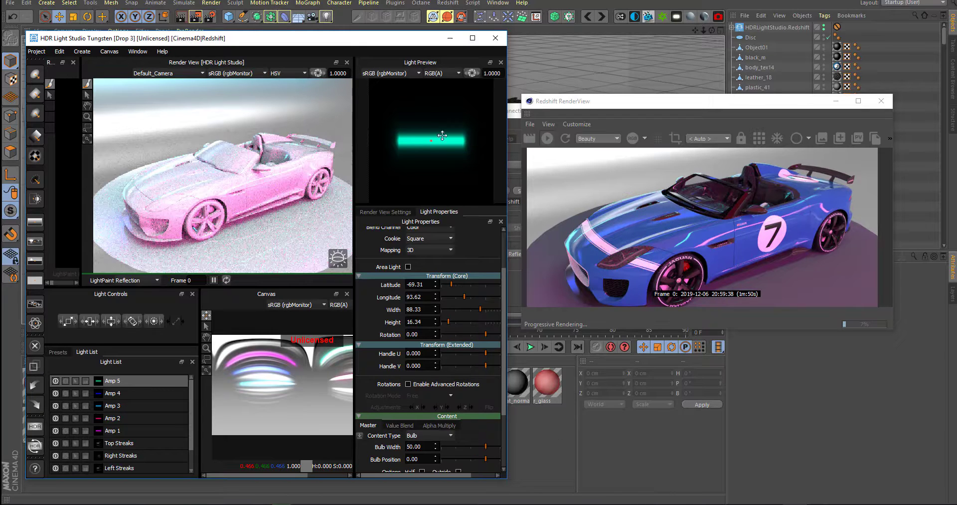
{"action": "scroll", "coordinate": [438, 367], "scroll_direction": "down", "scroll_amount": 3}
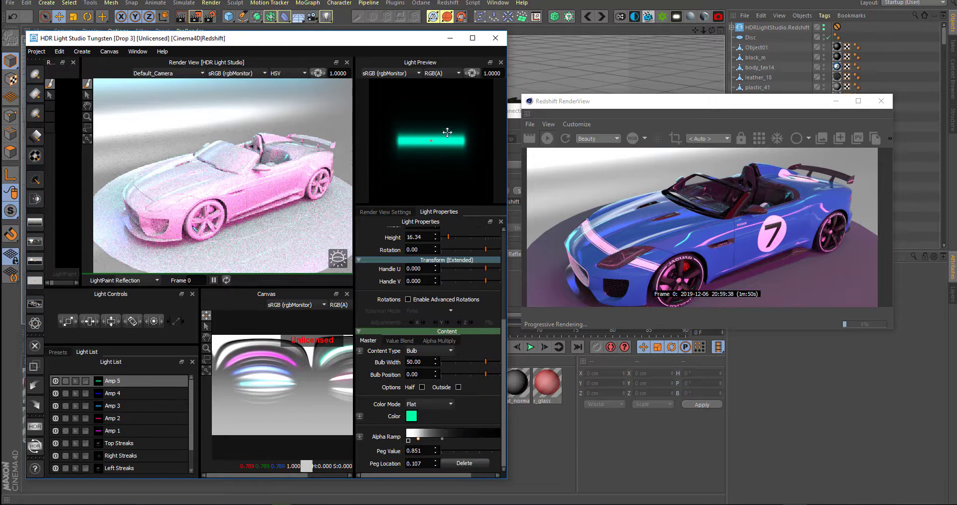
{"action": "scroll", "coordinate": [710, 248], "scroll_direction": "up", "scroll_amount": 5}
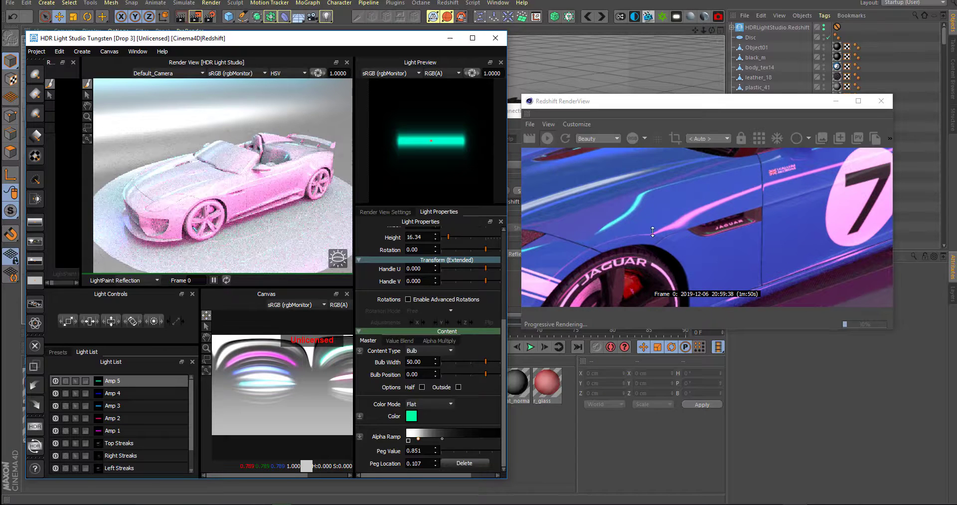
{"action": "scroll", "coordinate": [669, 228], "scroll_direction": "down", "scroll_amount": 3}
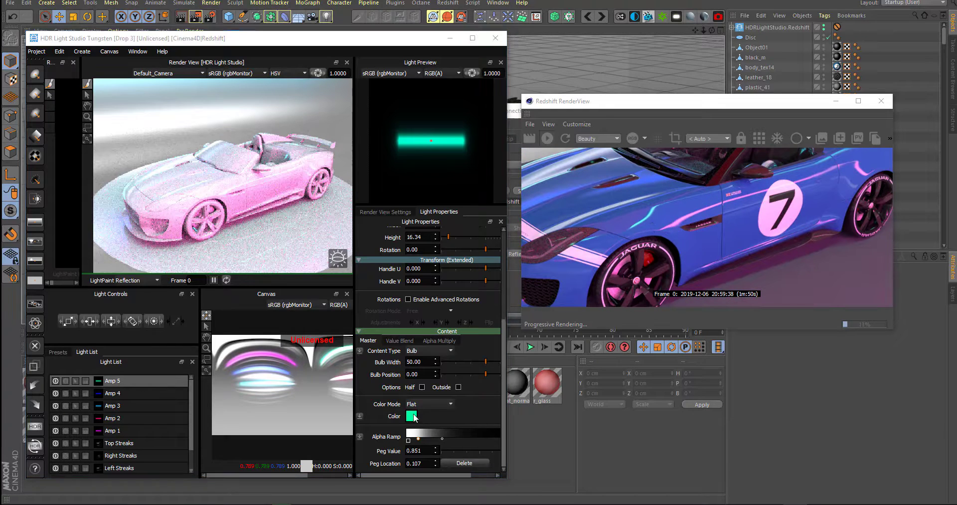
Open the Color Picker for Amp 5's flat color and view the Kelvin temperature colors without choosing one
{"action": "left_click_drag", "start_coordinate": [653, 503], "coordinate": [599, 180]}
{"action": "left_click", "coordinate": [449, 227]}
{"action": "left_click", "coordinate": [443, 258]}
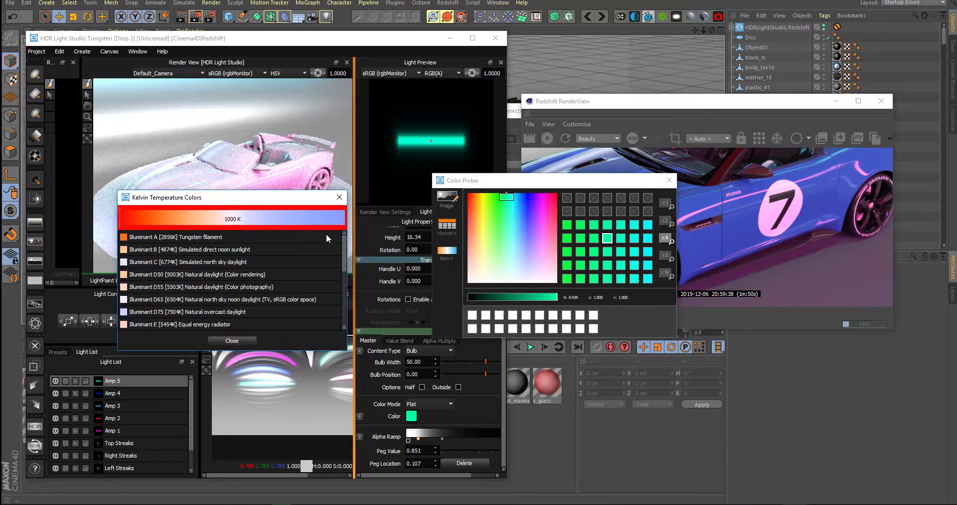
{"action": "left_click", "coordinate": [339, 199]}
{"action": "left_click", "coordinate": [447, 225]}
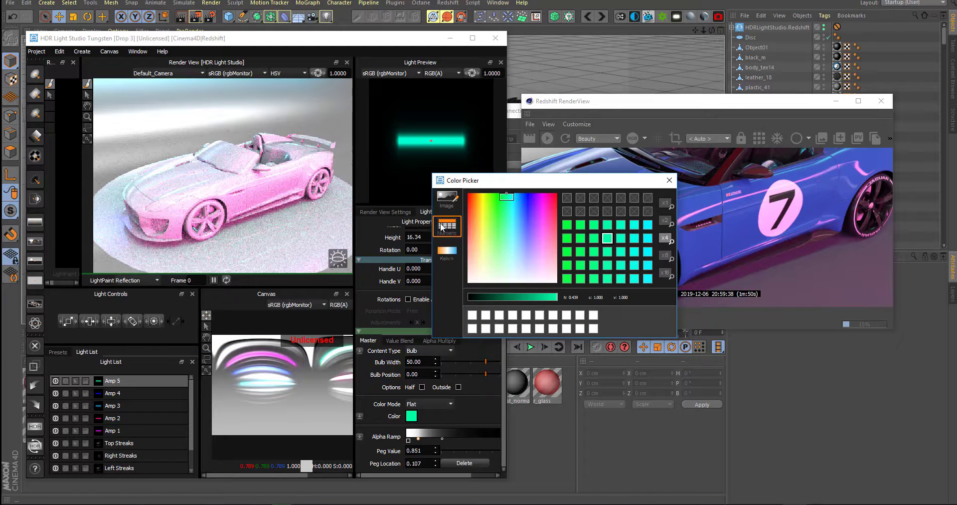
Try a lighter turquoise shade as the Amp 5 light's color
{"action": "left_click", "coordinate": [624, 184]}
{"action": "mouse_move", "coordinate": [517, 239]}
{"action": "left_mouse_down"}
{"action": "mouse_move", "coordinate": [521, 209]}
{"action": "mouse_move", "coordinate": [486, 207]}
{"action": "mouse_move", "coordinate": [509, 215]}
{"action": "left_mouse_up"}
{"action": "left_click_drag", "start_coordinate": [544, 184], "coordinate": [394, 178]}
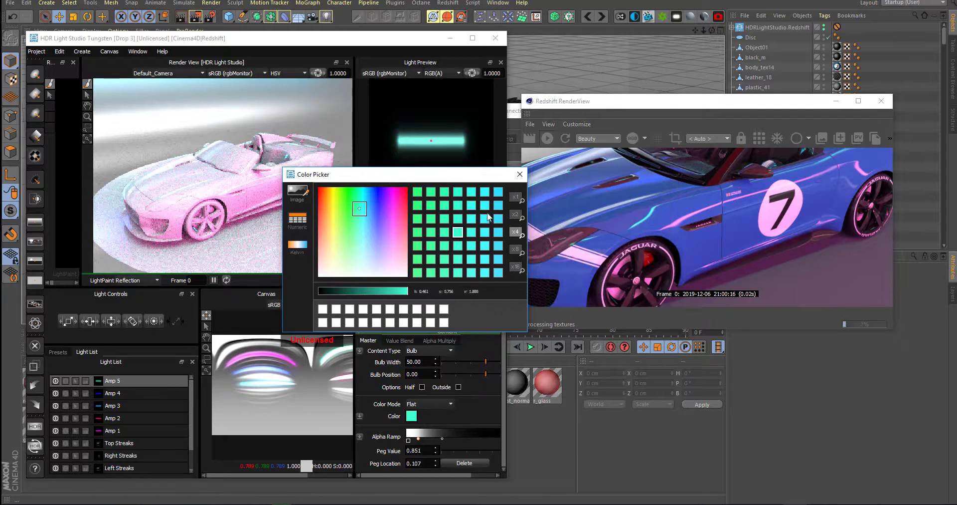
{"action": "left_click", "coordinate": [472, 248]}
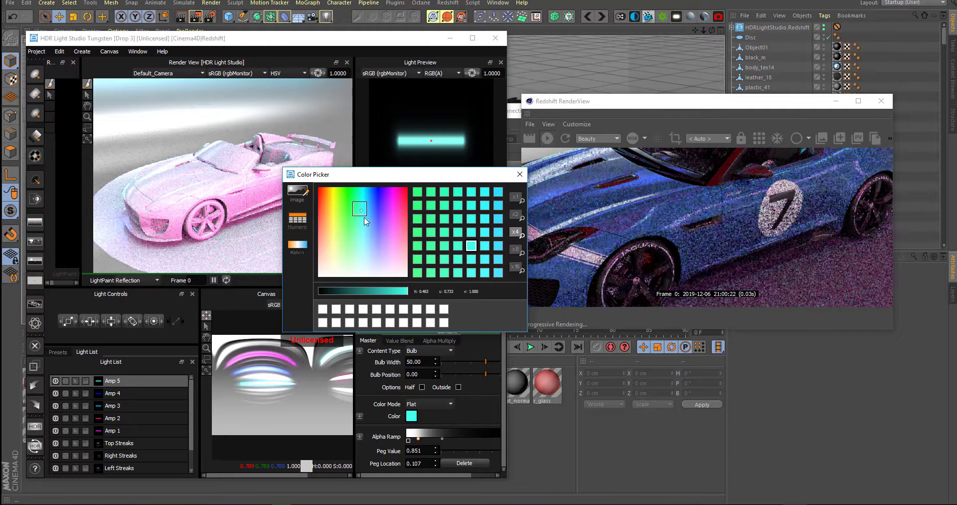
Try violet and blue for the Amp 5 light and settle on pure red as its color
{"action": "left_click_drag", "start_coordinate": [369, 203], "coordinate": [383, 194]}
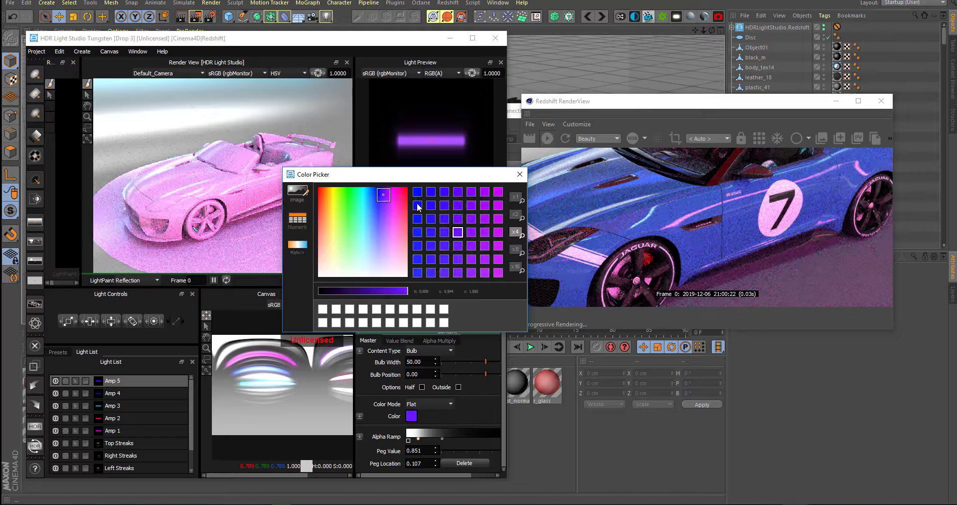
{"action": "left_click", "coordinate": [460, 220]}
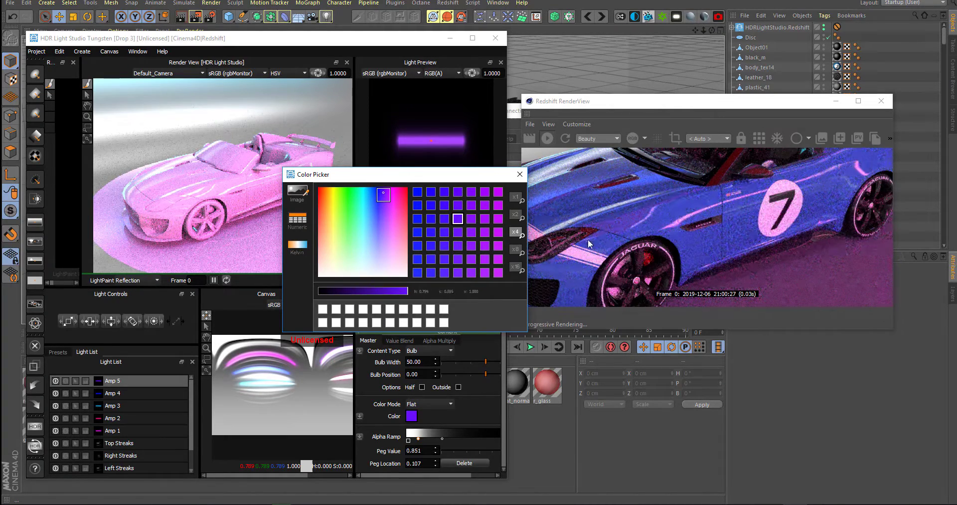
{"action": "left_click", "coordinate": [418, 192]}
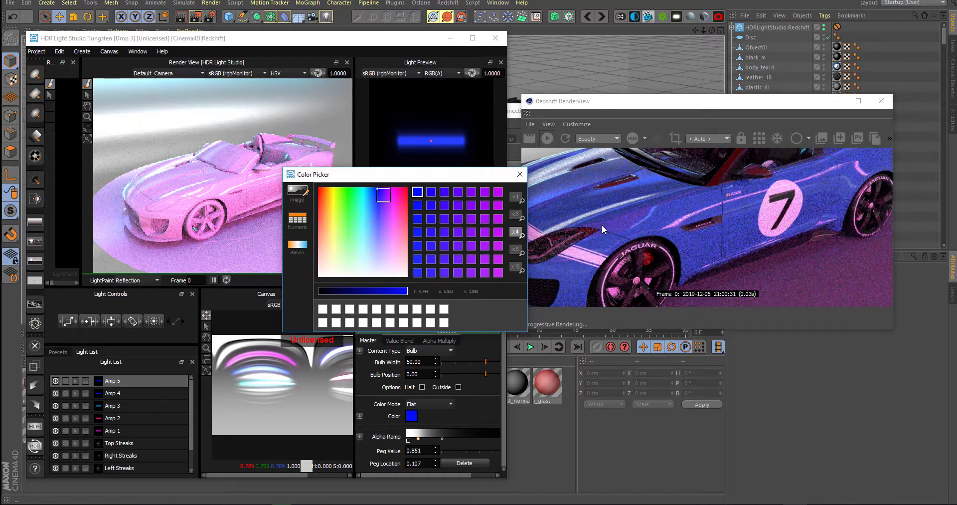
{"action": "left_click", "coordinate": [322, 190]}
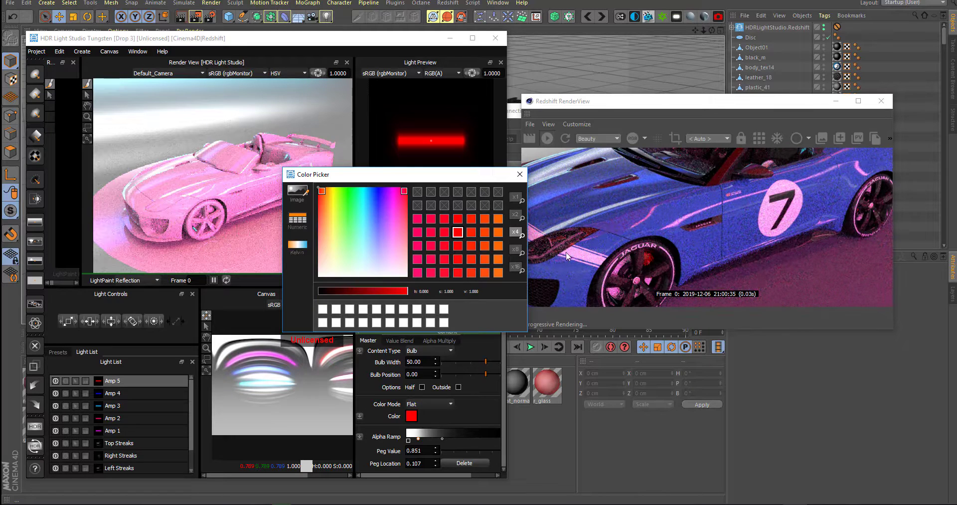
{"action": "left_click", "coordinate": [516, 176]}
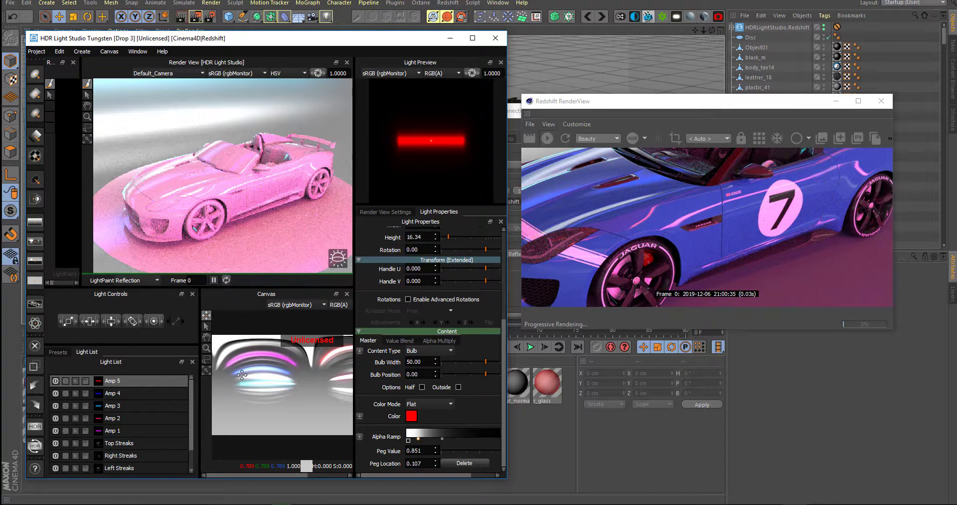
Inspect the whole car in Redshift RenderView and solo the Amp 5 light to view its contribution alone, leaving solo off again
{"action": "scroll", "coordinate": [700, 194], "scroll_direction": "down", "scroll_amount": 7}
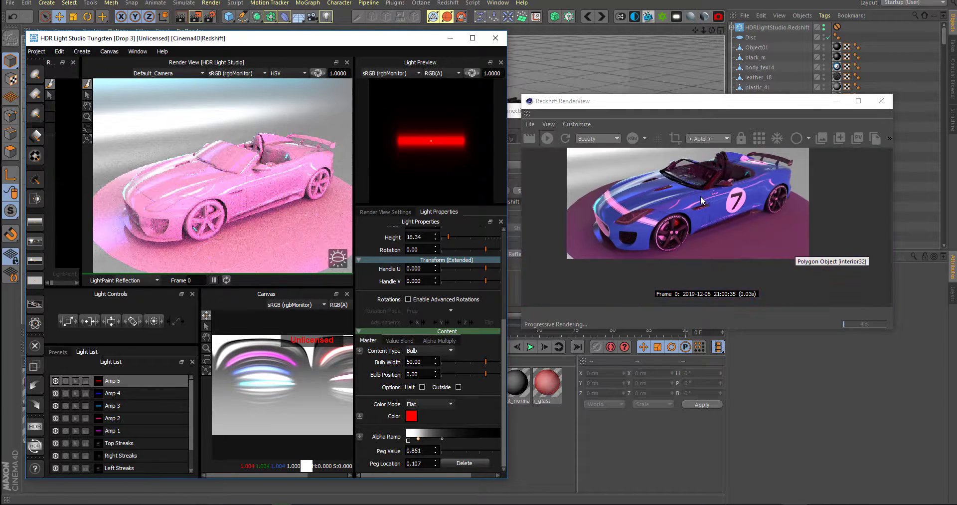
{"action": "left_click", "coordinate": [707, 183]}
{"action": "scroll", "coordinate": [707, 181], "scroll_direction": "up", "scroll_amount": 3}
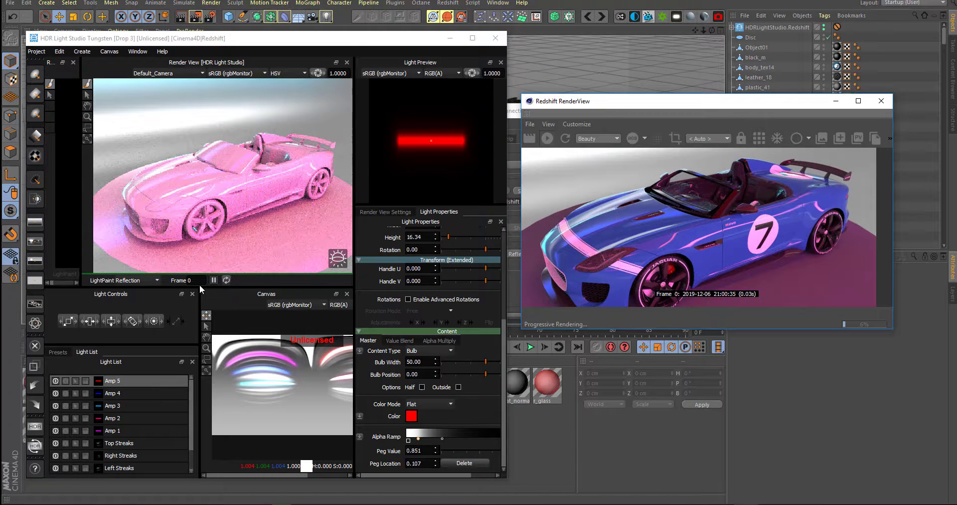
{"action": "left_click", "coordinate": [66, 381]}
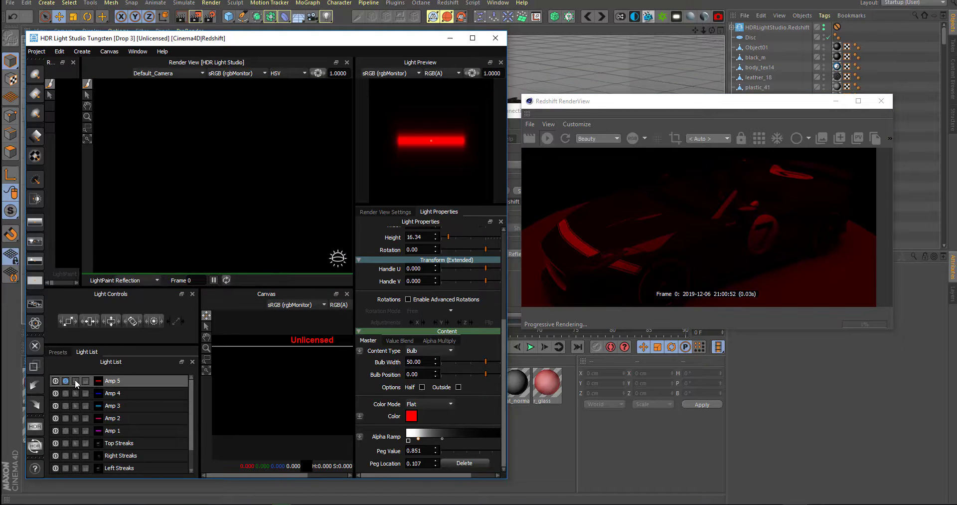
{"action": "left_click", "coordinate": [66, 381]}
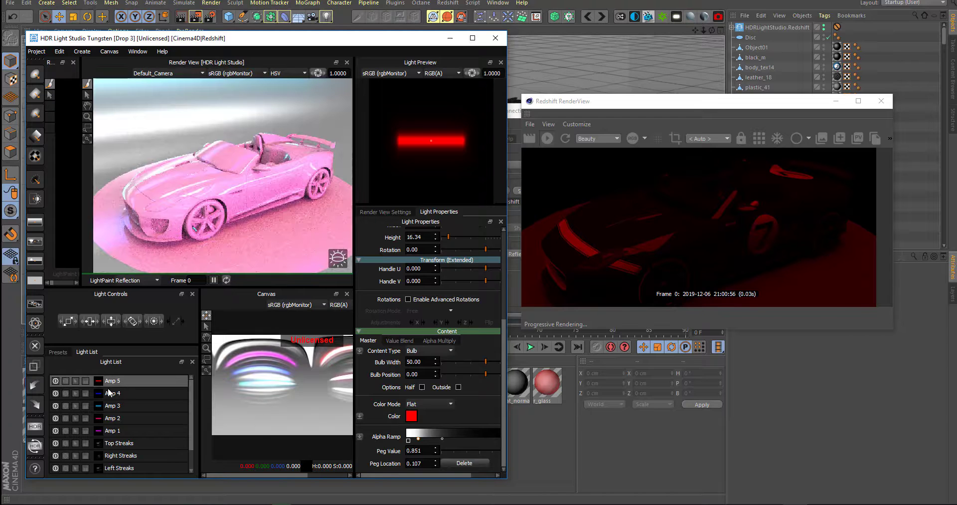
Solo the Default Gradient Background light and set its brightness to 74
{"action": "scroll", "coordinate": [91, 397], "scroll_direction": "down", "scroll_amount": 1}
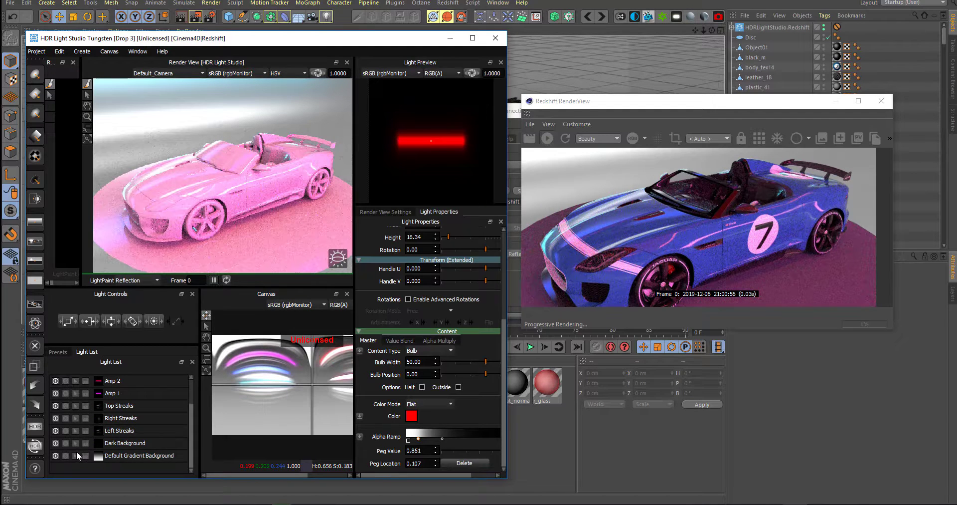
{"action": "left_click", "coordinate": [66, 455]}
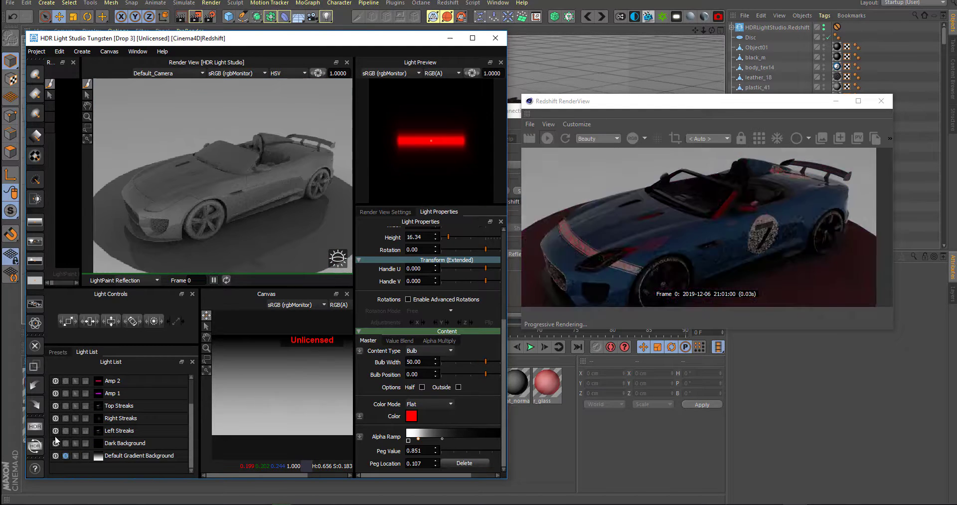
{"action": "left_click", "coordinate": [119, 455]}
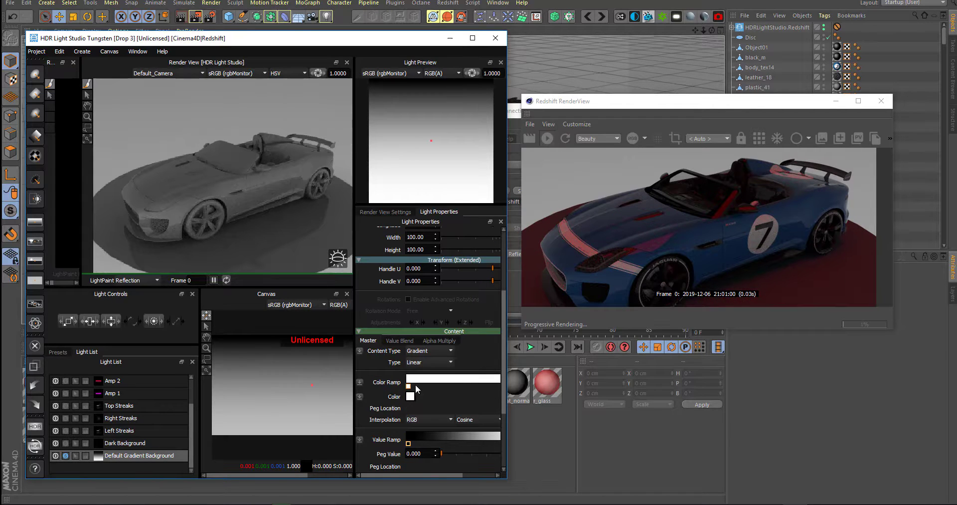
{"action": "scroll", "coordinate": [419, 379], "scroll_direction": "up", "scroll_amount": 5}
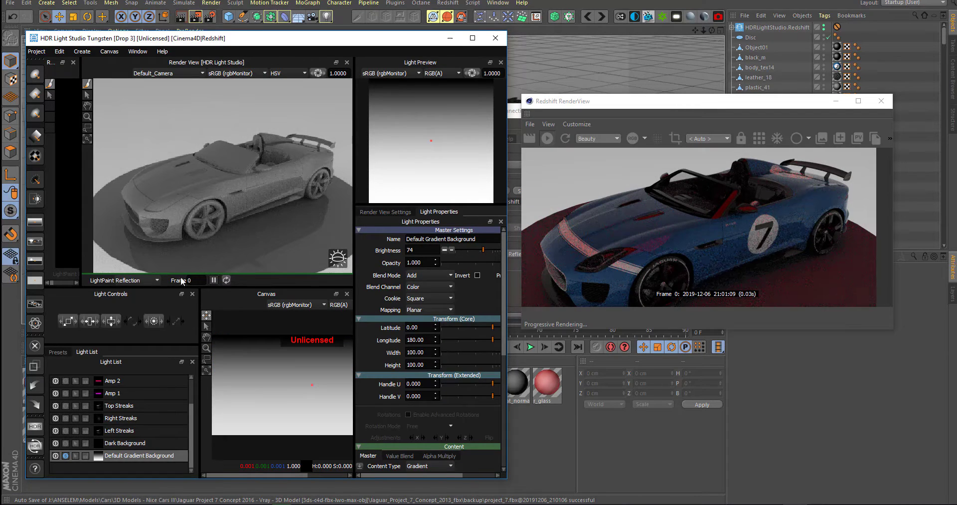
Set LightPaint to Illumination and reposition the gradient background from the car's body, at about latitude -83 and longitude 340
{"action": "left_click", "coordinate": [125, 280]}
{"action": "left_click", "coordinate": [130, 296]}
{"action": "left_click", "coordinate": [185, 192]}
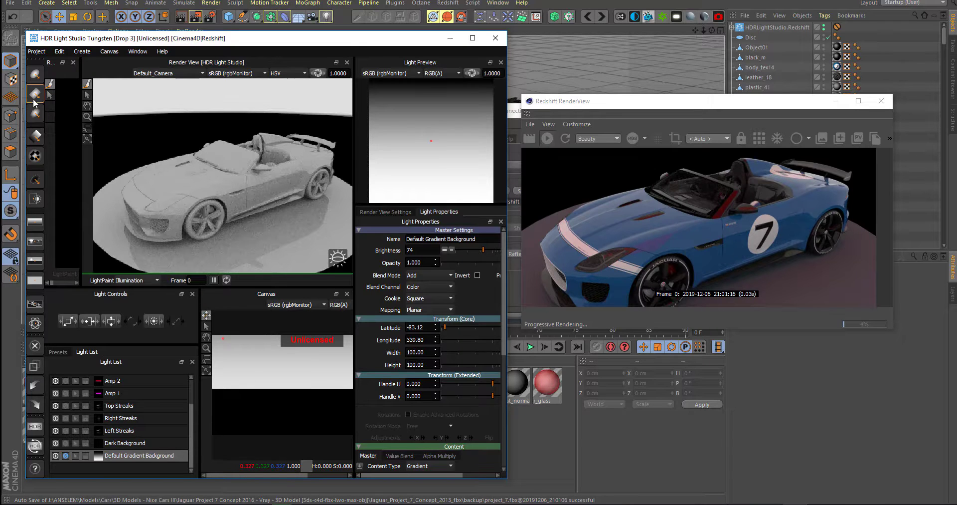
Switch to the web browser and look through the sample renders on the HDR Light Studio gallery page at lightmap.co.uk
{"action": "scroll", "coordinate": [87, 381], "scroll_direction": "up", "scroll_amount": 1}
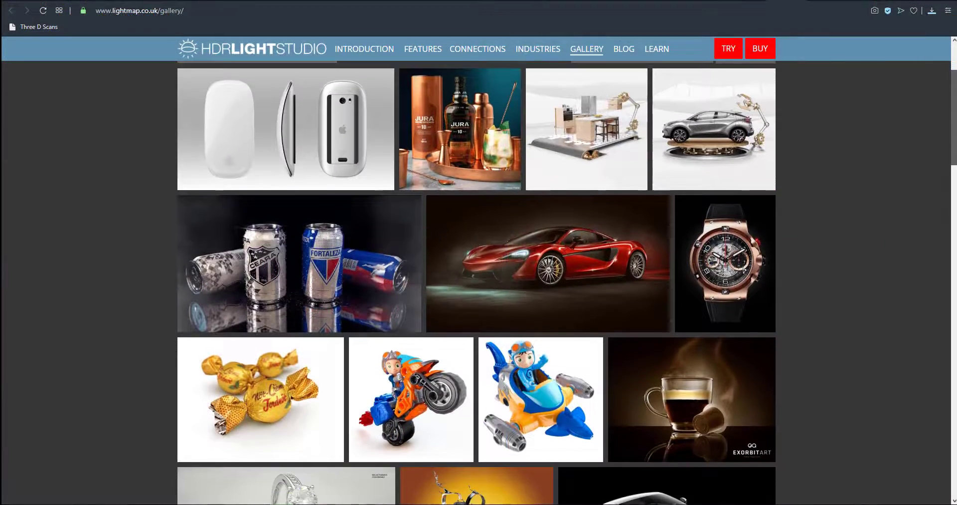
{"action": "scroll", "coordinate": [476, 281], "scroll_direction": "down", "scroll_amount": 4}
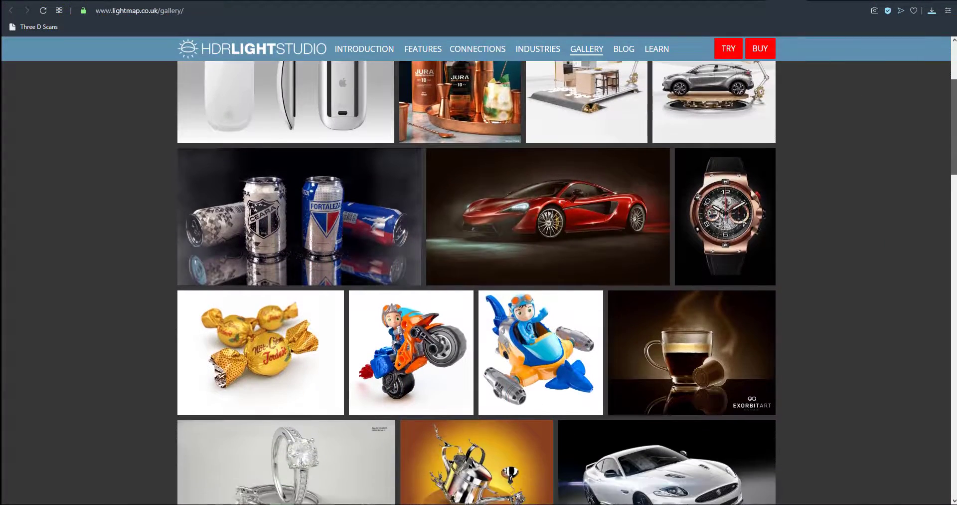
{"action": "scroll", "coordinate": [477, 282], "scroll_direction": "down", "scroll_amount": 5}
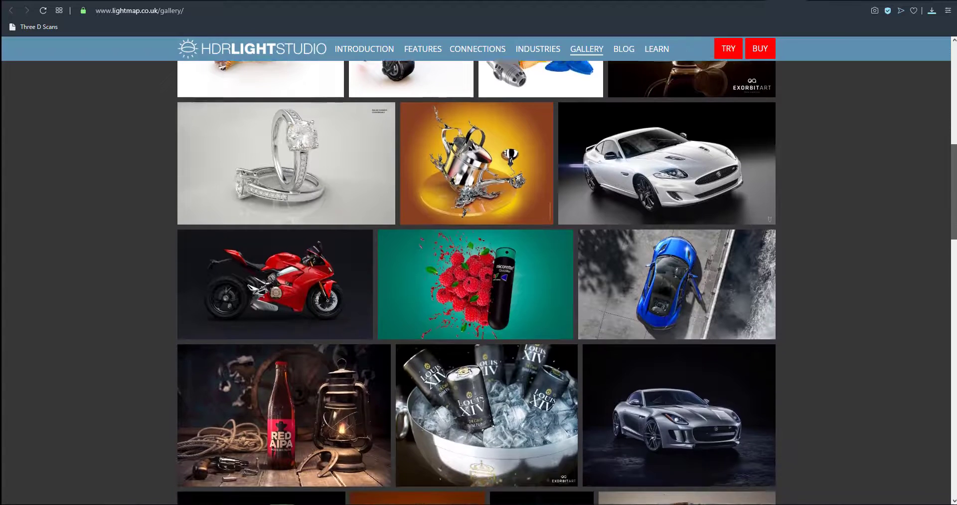
{"action": "scroll", "coordinate": [476, 282], "scroll_direction": "down", "scroll_amount": 5}
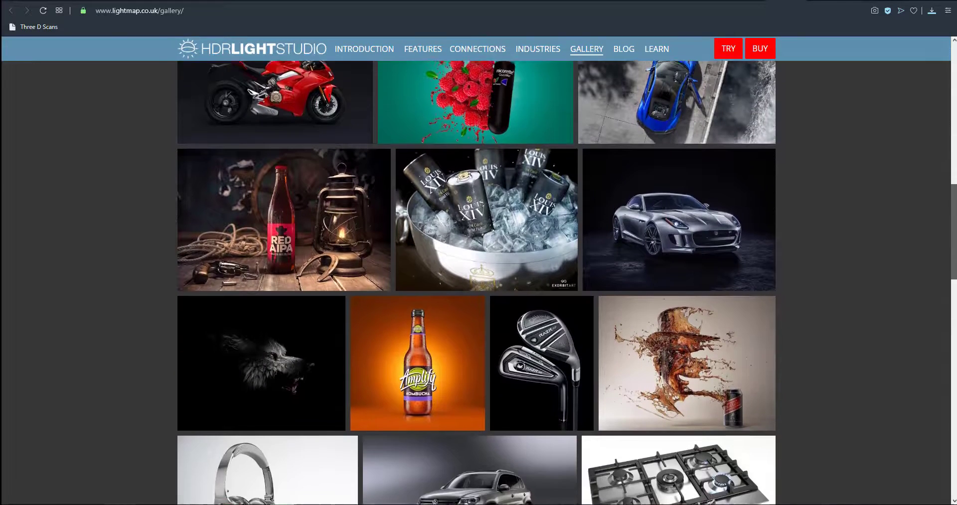
{"action": "scroll", "coordinate": [476, 282], "scroll_direction": "down", "scroll_amount": 6}
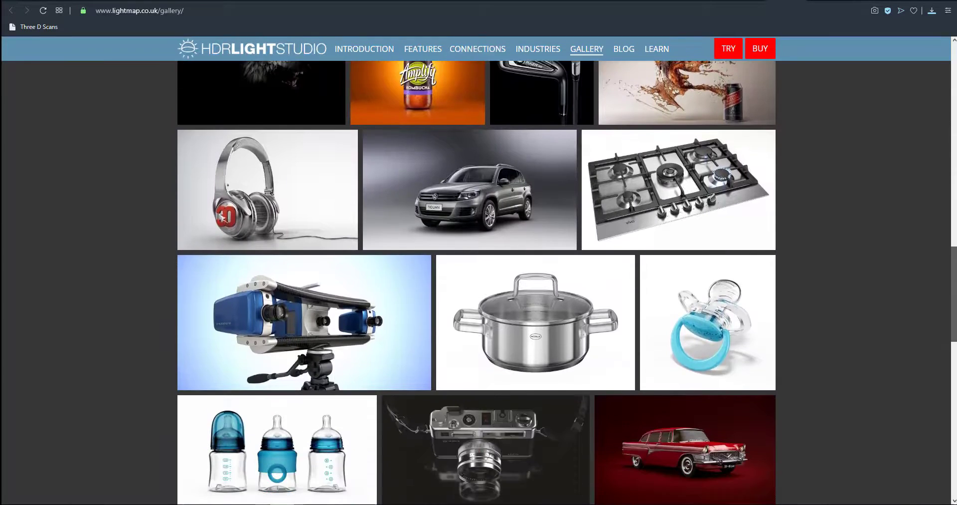
{"action": "scroll", "coordinate": [954, 383], "scroll_direction": "down", "scroll_amount": 5}
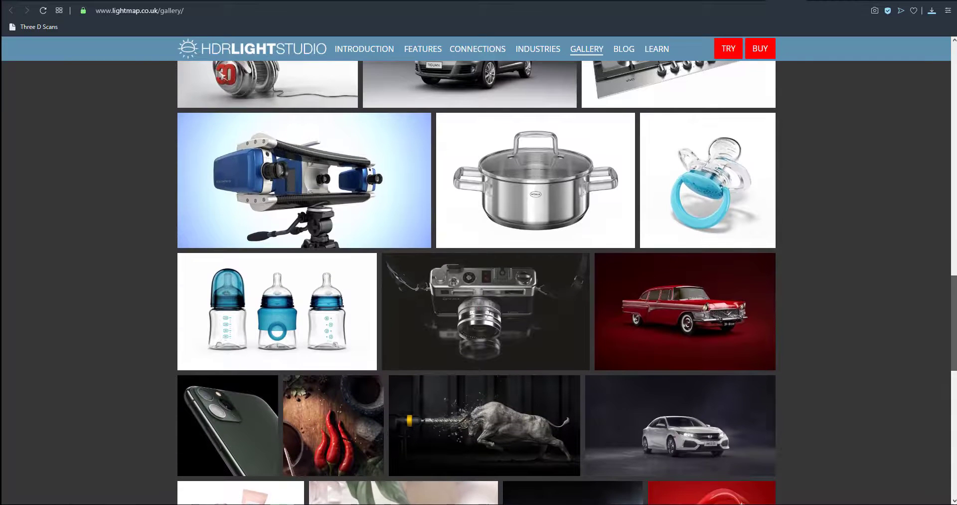
Look through more sample renders on the HDR Light Studio gallery page and return to HDR Light Studio over the Cinema 4D scene
{"action": "scroll", "coordinate": [954, 383], "scroll_direction": "down", "scroll_amount": 6}
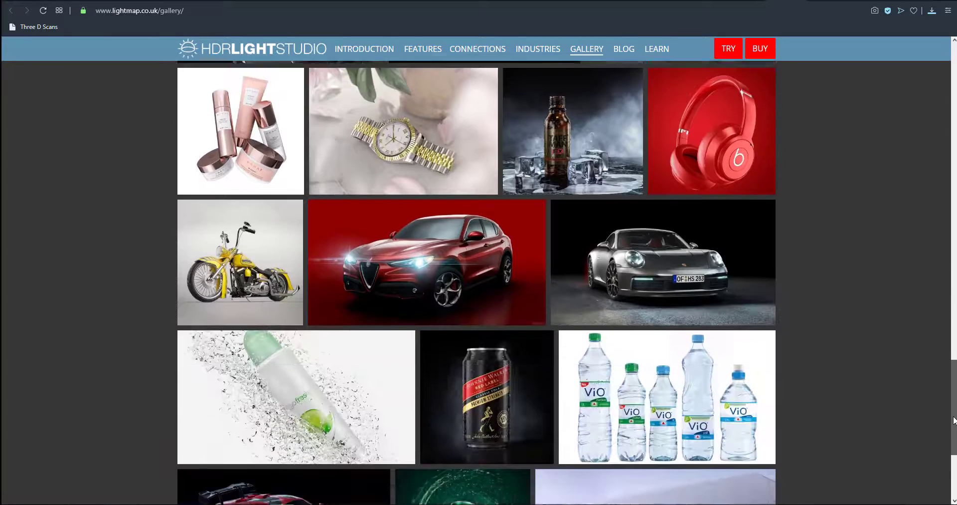
{"action": "scroll", "coordinate": [952, 348], "scroll_direction": "up", "scroll_amount": 2}
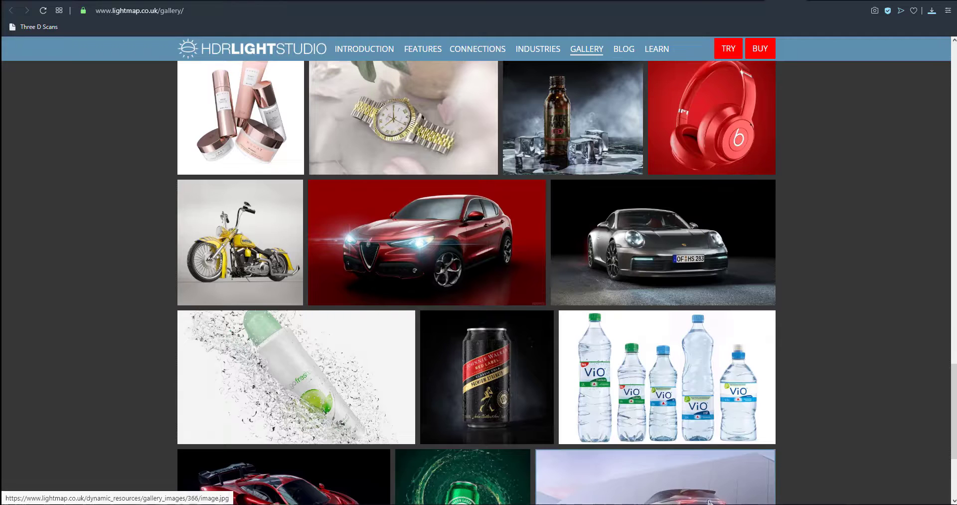
{"action": "left_click", "coordinate": [856, 477]}
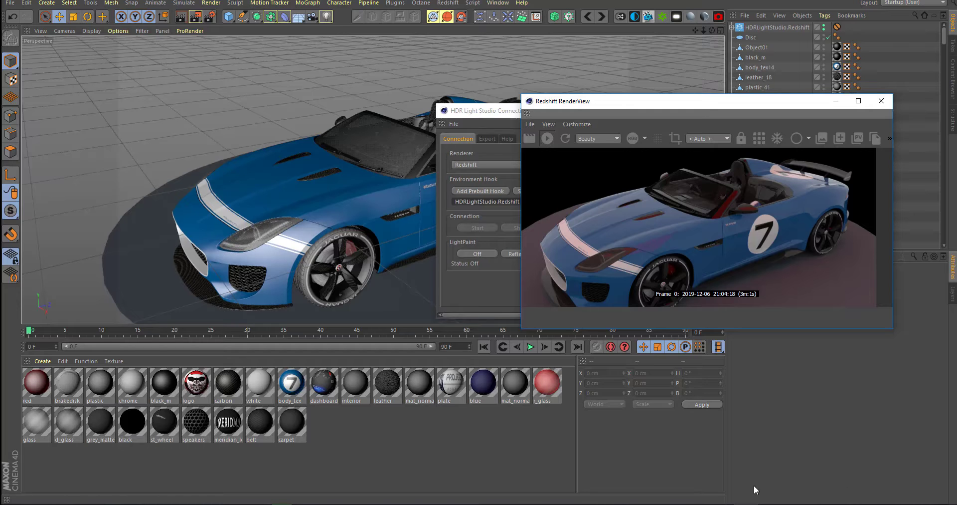
{"action": "left_click", "coordinate": [796, 504]}
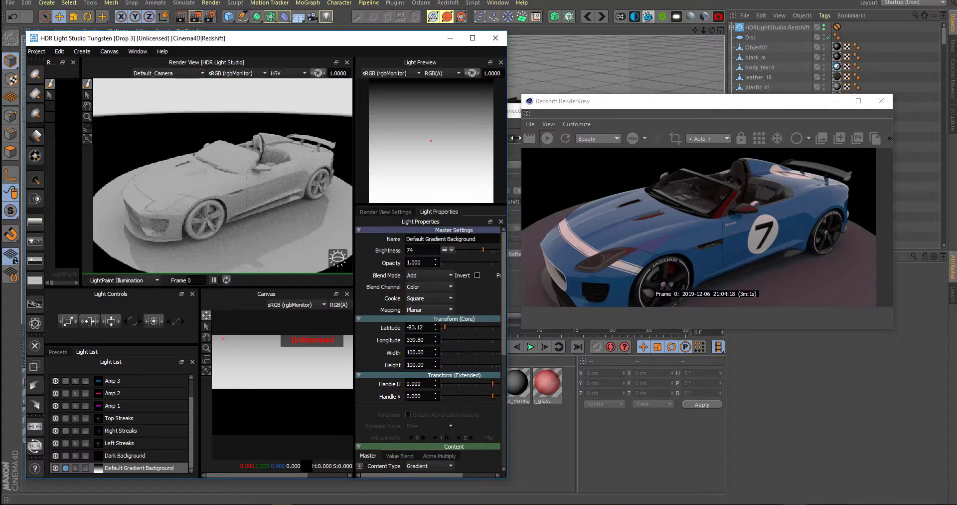
Add the Fast blur tunnel - Red to Green rig preset to the lighting and show its lights in the Light List
{"action": "left_click", "coordinate": [58, 352]}
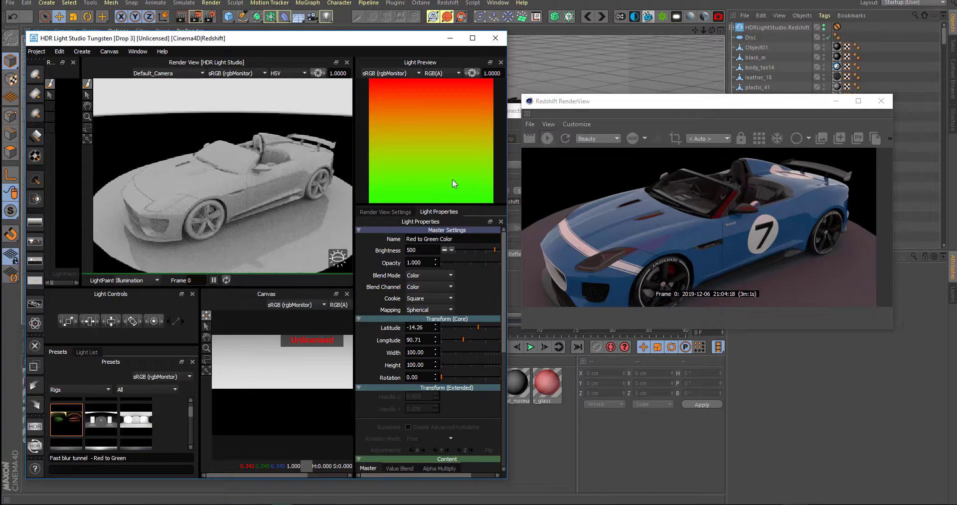
{"action": "left_click", "coordinate": [88, 351]}
{"action": "left_click", "coordinate": [66, 455]}
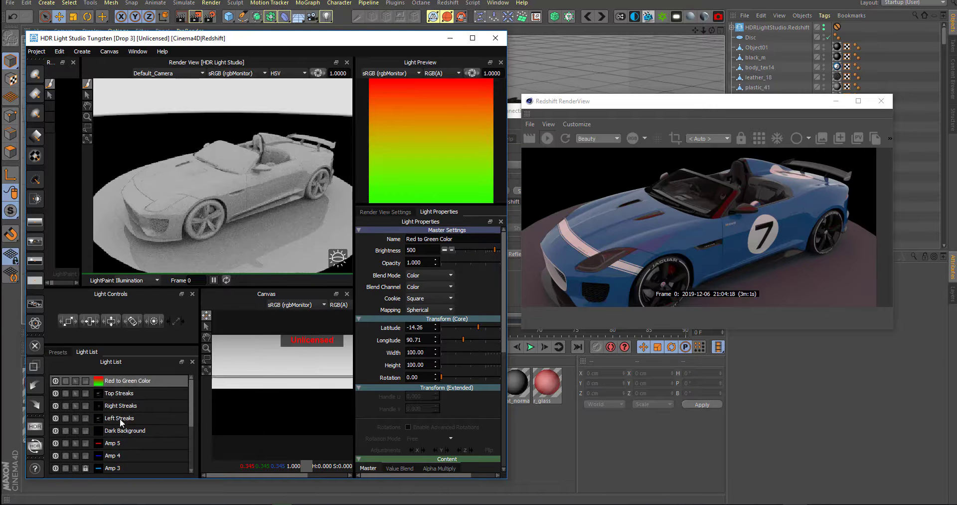
Delete every light between Red to Green Color and Default Gradient Background, and turn off the gradient background's solo
{"action": "left_click", "coordinate": [129, 396]}
{"action": "scroll", "coordinate": [132, 415], "scroll_direction": "down", "scroll_amount": 5}
{"action": "left_click", "coordinate": [121, 442], "text": "shift"}
{"action": "right_click", "coordinate": [120, 442]}
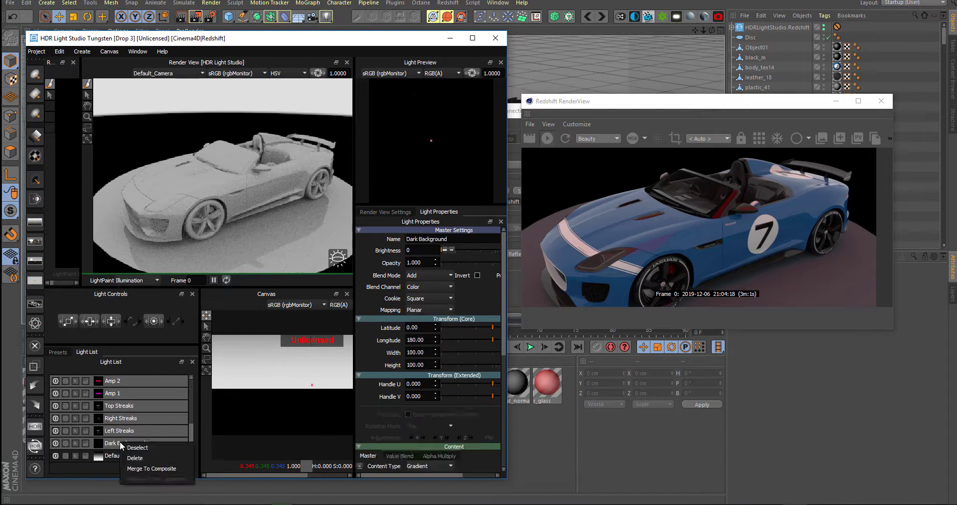
{"action": "left_click", "coordinate": [139, 458]}
{"action": "left_click", "coordinate": [104, 382]}
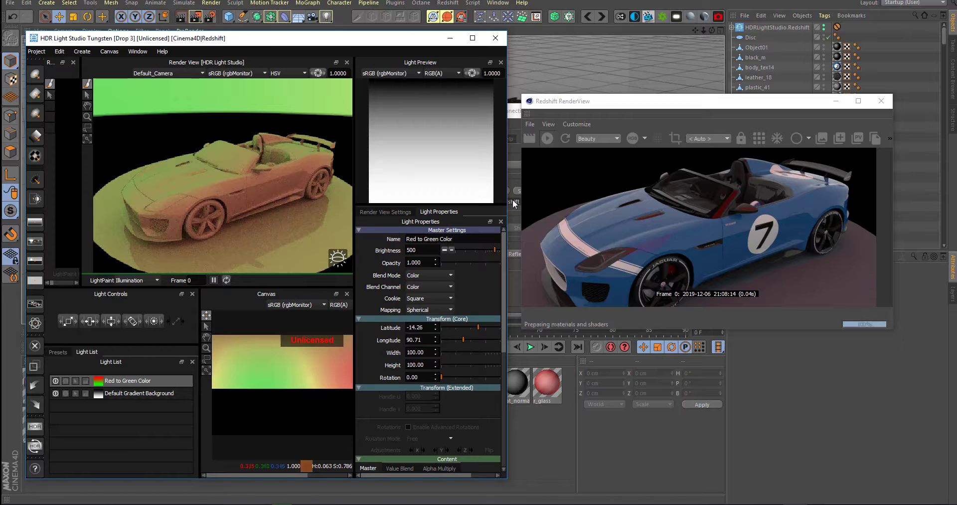
Delete the Red to Green Color light after moving the HDR Light Studio window
{"action": "mouse_move", "coordinate": [336, 43]}
{"action": "left_mouse_down"}
{"action": "mouse_move", "coordinate": [417, 220]}
{"action": "mouse_move", "coordinate": [379, 151]}
{"action": "mouse_move", "coordinate": [318, 161]}
{"action": "mouse_move", "coordinate": [345, 142]}
{"action": "mouse_move", "coordinate": [342, 152]}
{"action": "mouse_move", "coordinate": [370, 175]}
{"action": "mouse_move", "coordinate": [354, 175]}
{"action": "mouse_move", "coordinate": [360, 153]}
{"action": "mouse_move", "coordinate": [367, 250]}
{"action": "mouse_move", "coordinate": [322, 54]}
{"action": "left_mouse_up"}
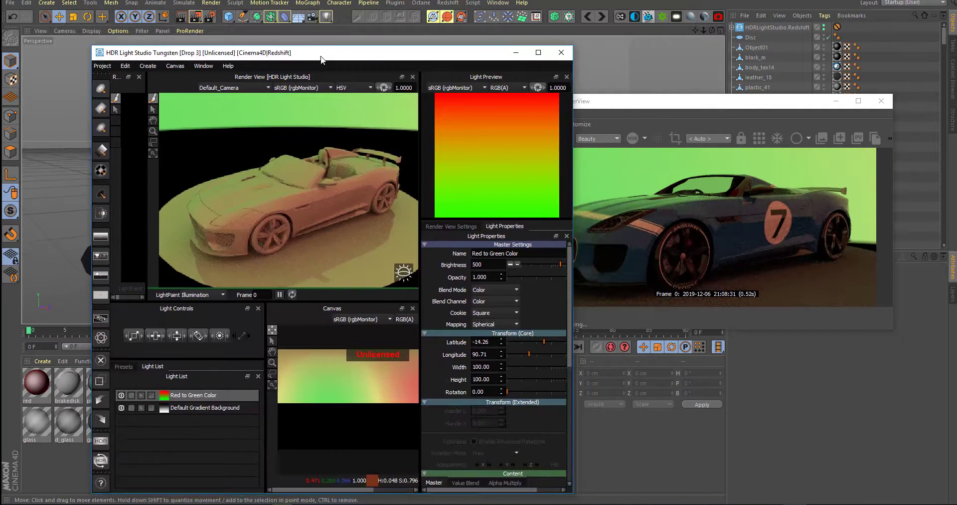
{"action": "right_click", "coordinate": [185, 397]}
{"action": "left_click", "coordinate": [211, 414]}
Enlarge the Presets area and apply the Watch Demo Model - Example Lighting 01 rig to the canvas
{"action": "left_click", "coordinate": [125, 367]}
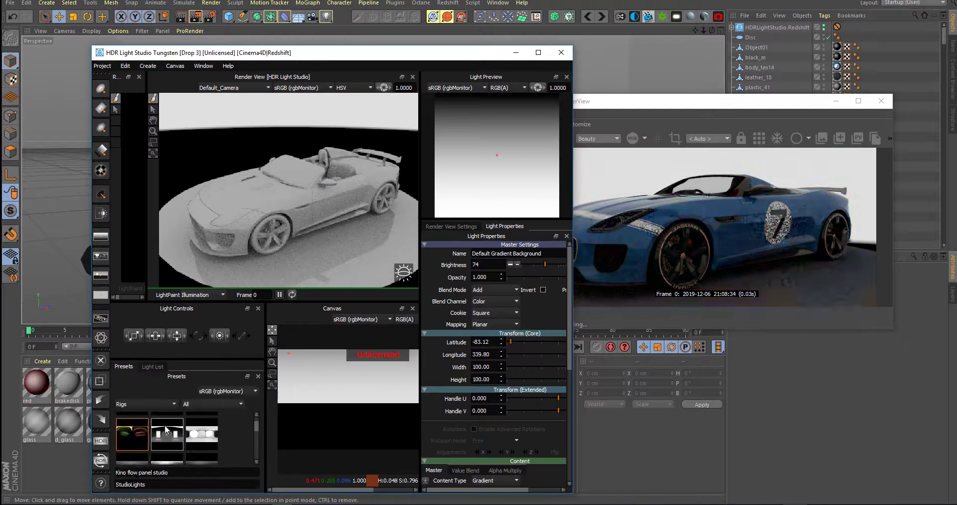
{"action": "left_click_drag", "start_coordinate": [256, 425], "coordinate": [259, 459]}
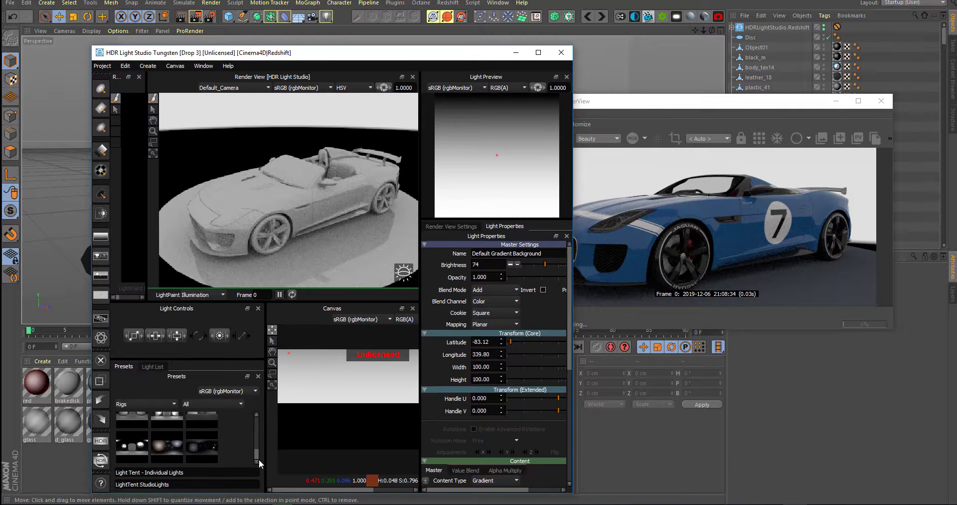
{"action": "left_click_drag", "start_coordinate": [253, 301], "coordinate": [254, 224]}
{"action": "left_click_drag", "start_coordinate": [256, 430], "coordinate": [241, 452]}
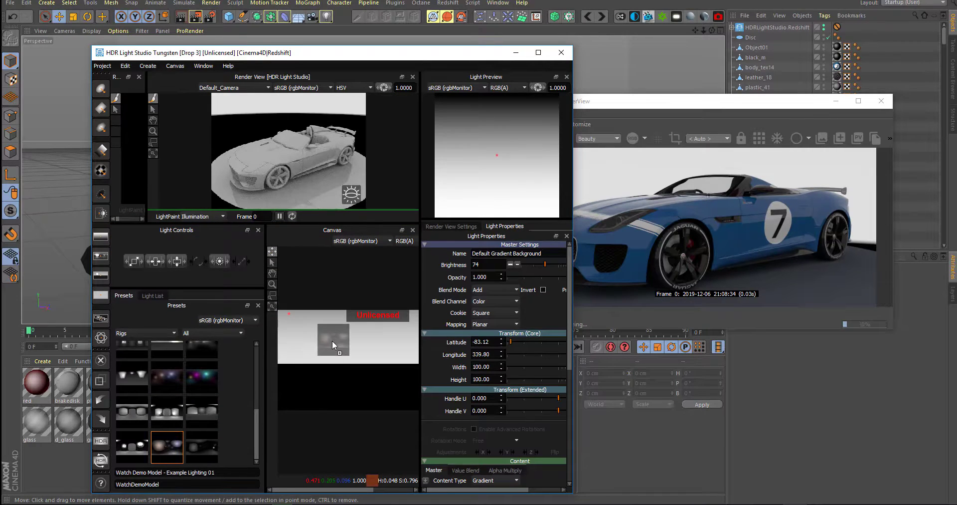
{"action": "left_click_drag", "start_coordinate": [332, 340], "coordinate": [332, 340]}
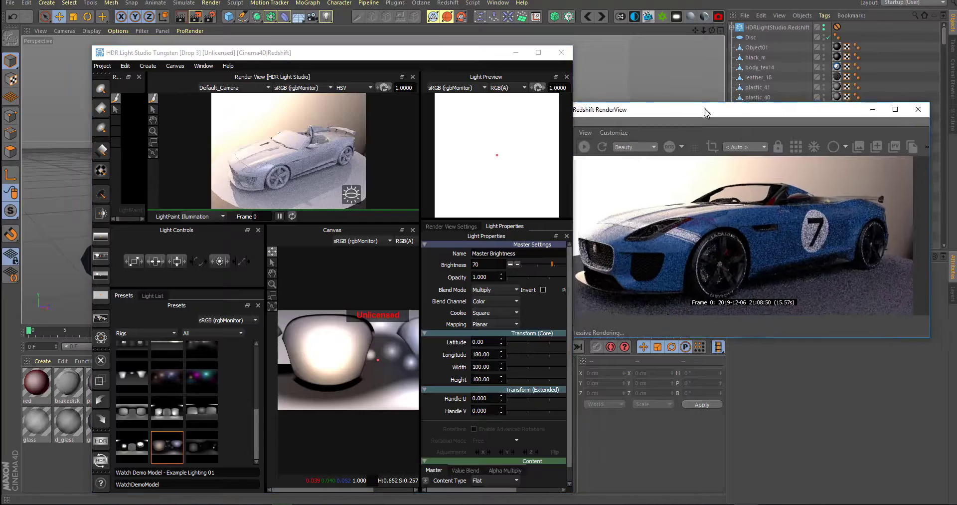